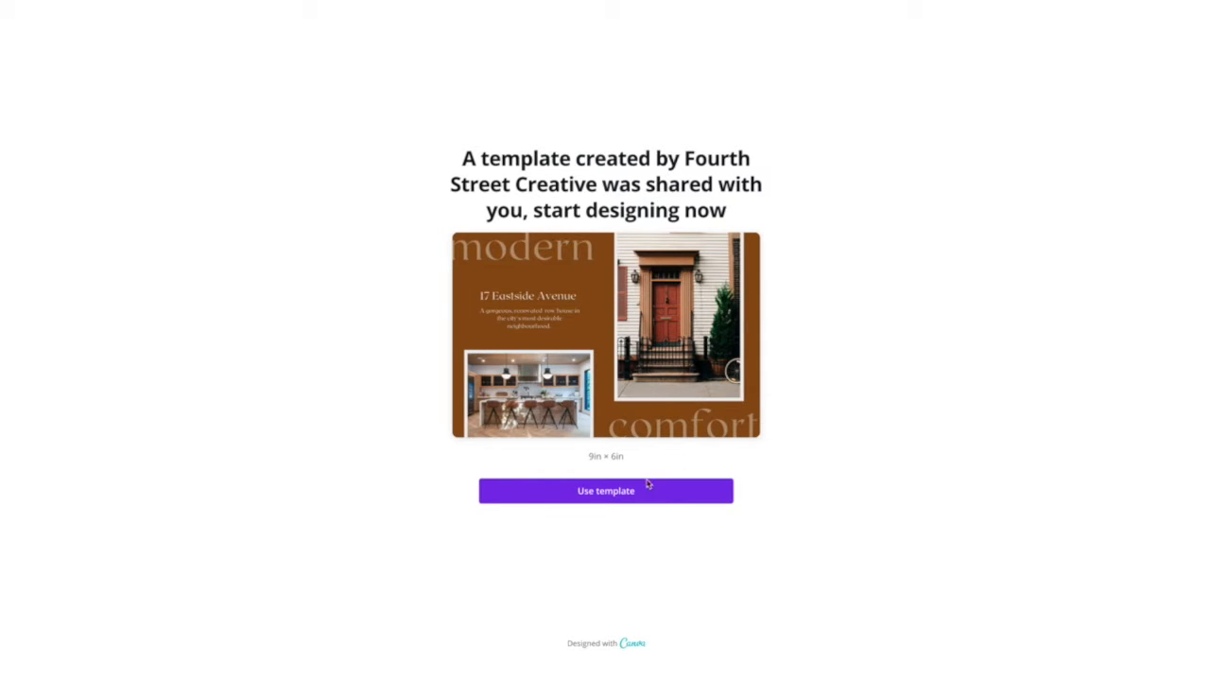
Create an editable design from the shared 9in × 6in Eastside postcard template
{"action": "left_click", "coordinate": [610, 495]}
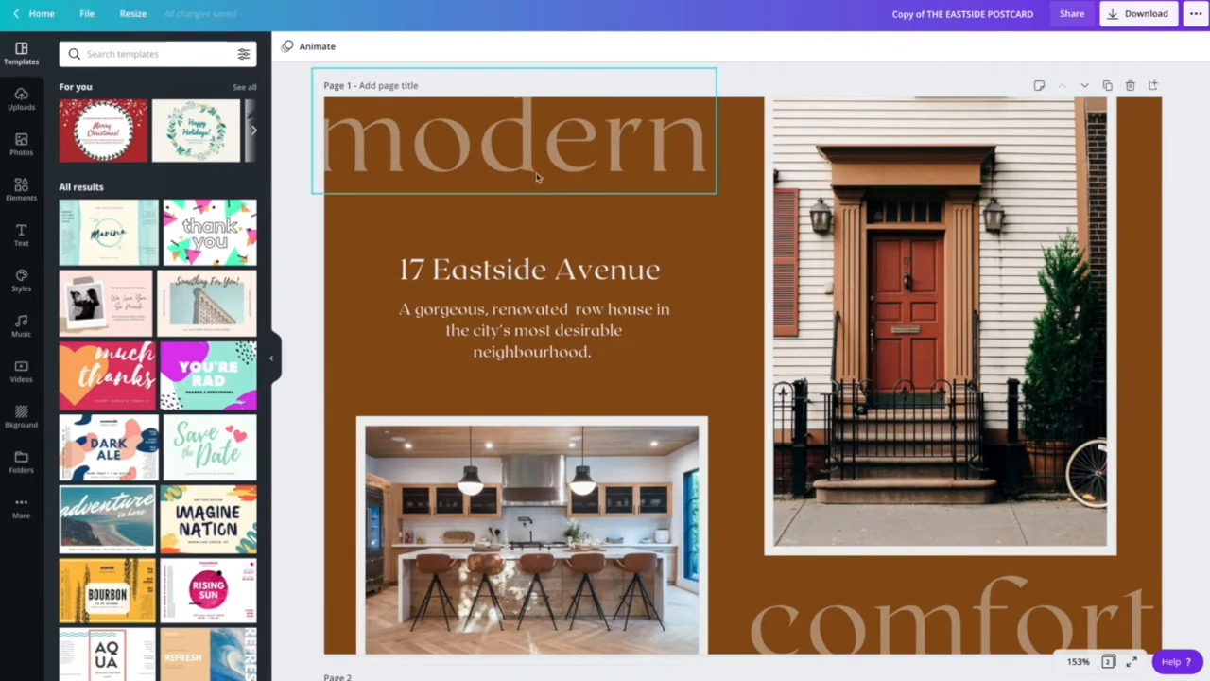
{"action": "left_click", "coordinate": [86, 13]}
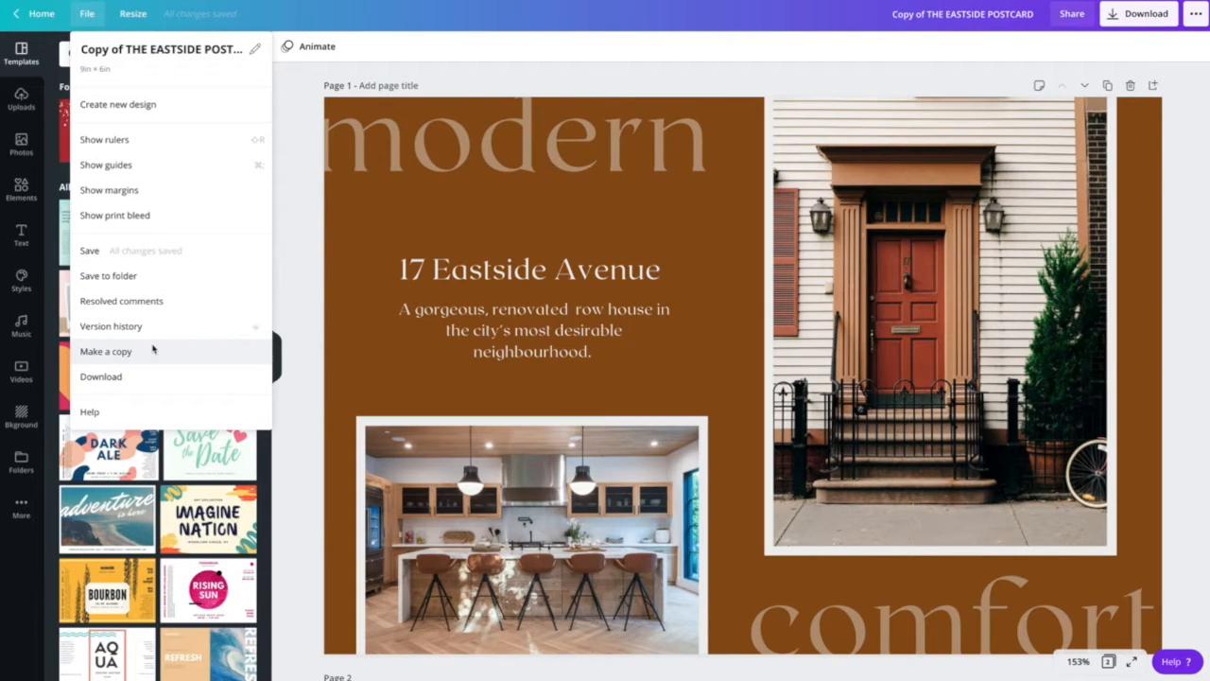
{"action": "left_click", "coordinate": [294, 293]}
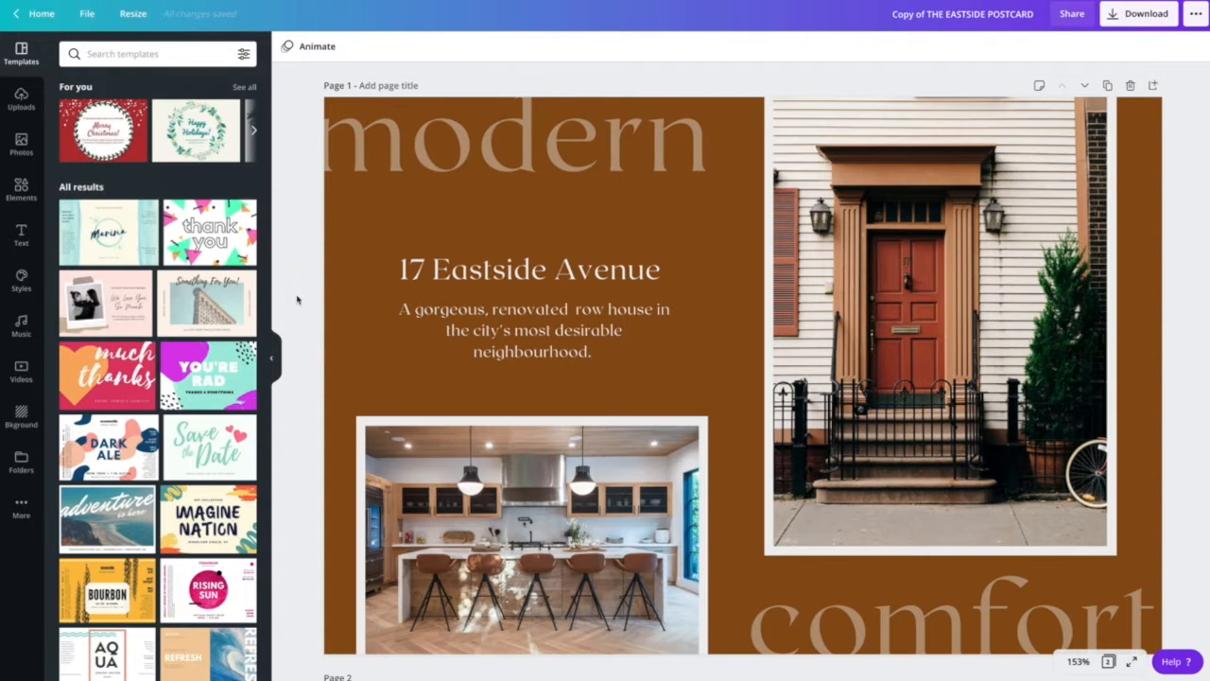
Replace the red front door photo on page 1 with the trending stock photo of a family on logs
{"action": "left_click", "coordinate": [21, 100]}
{"action": "left_click", "coordinate": [128, 87]}
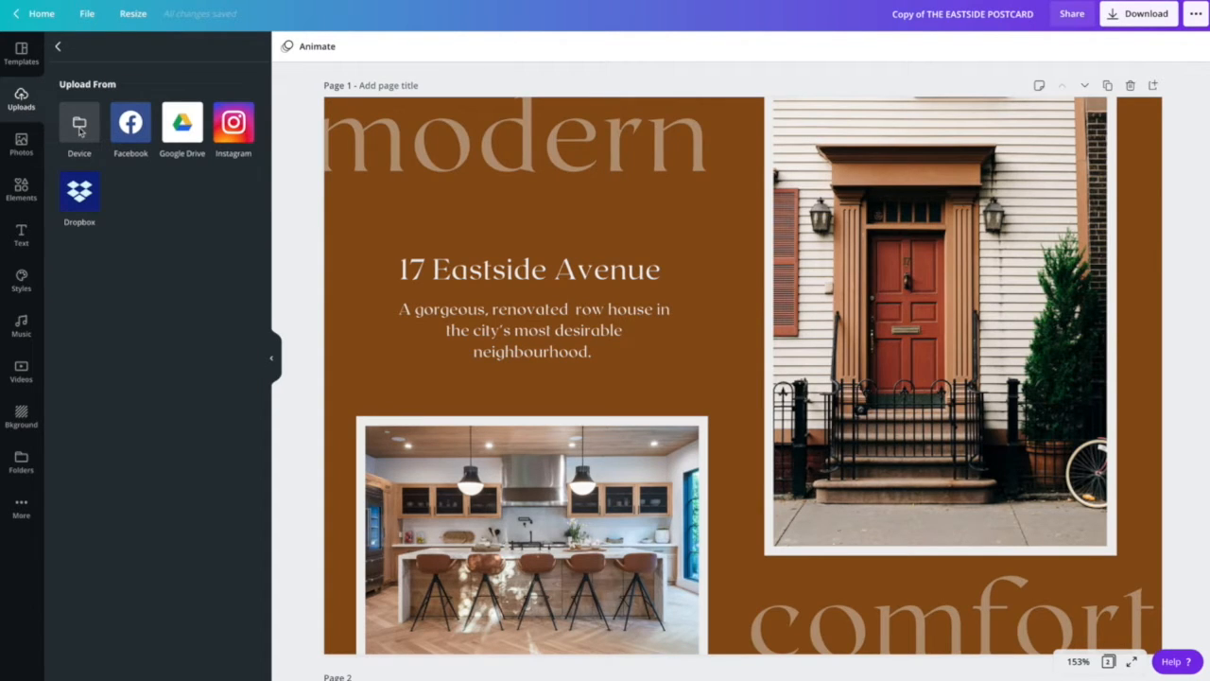
{"action": "left_click", "coordinate": [21, 143]}
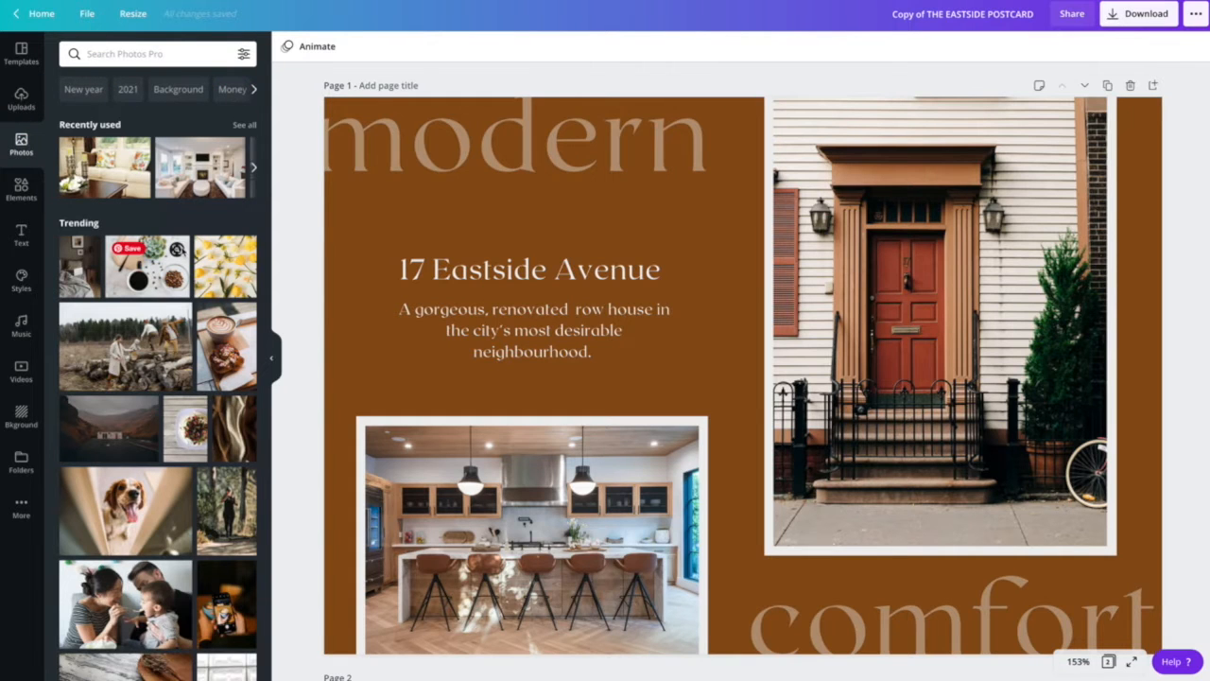
{"action": "scroll", "coordinate": [156, 378], "scroll_direction": "down", "scroll_amount": 3}
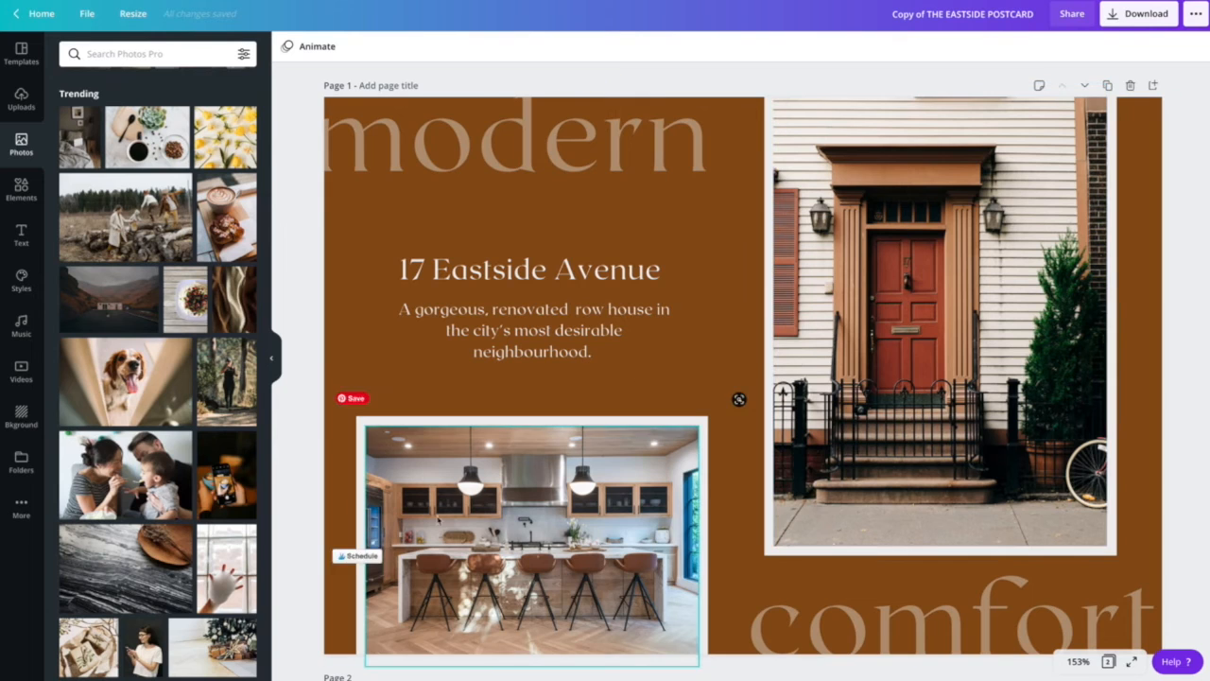
{"action": "scroll", "coordinate": [185, 303], "scroll_direction": "up", "scroll_amount": 1}
{"action": "left_click_drag", "start_coordinate": [179, 240], "coordinate": [884, 300]}
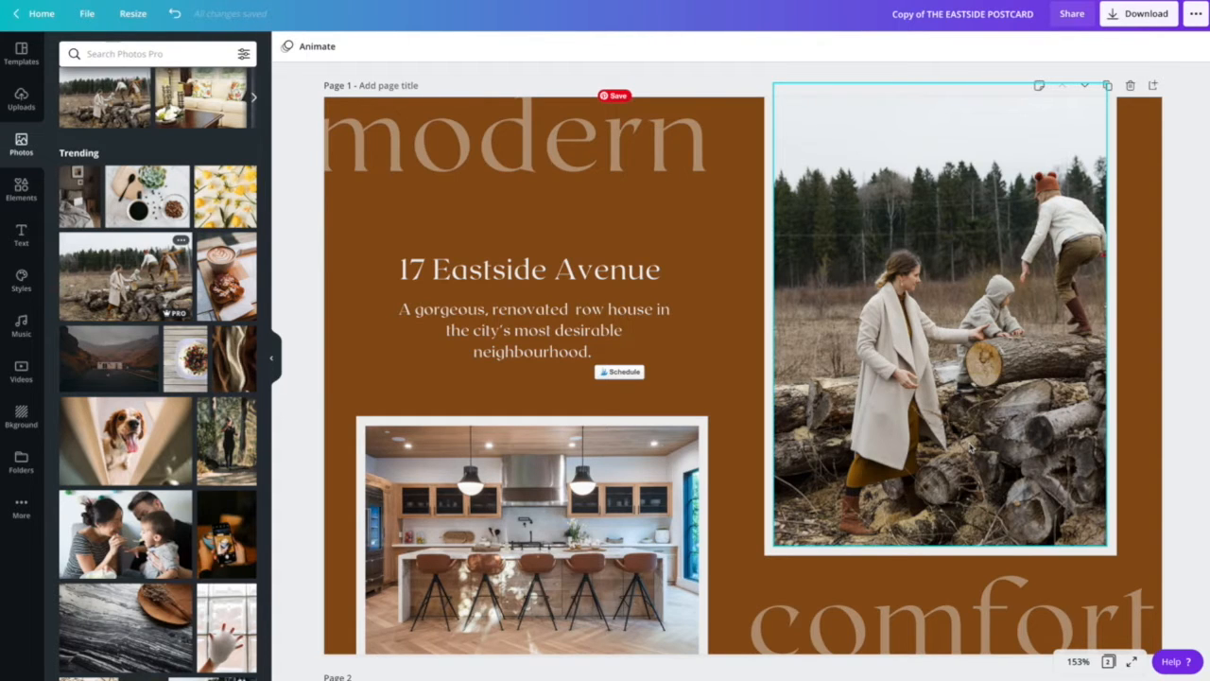
Shift the family photo within its frame so the boy in the brown jacket is included
{"action": "double_click", "coordinate": [957, 410]}
{"action": "left_click_drag", "start_coordinate": [961, 401], "coordinate": [890, 398]}
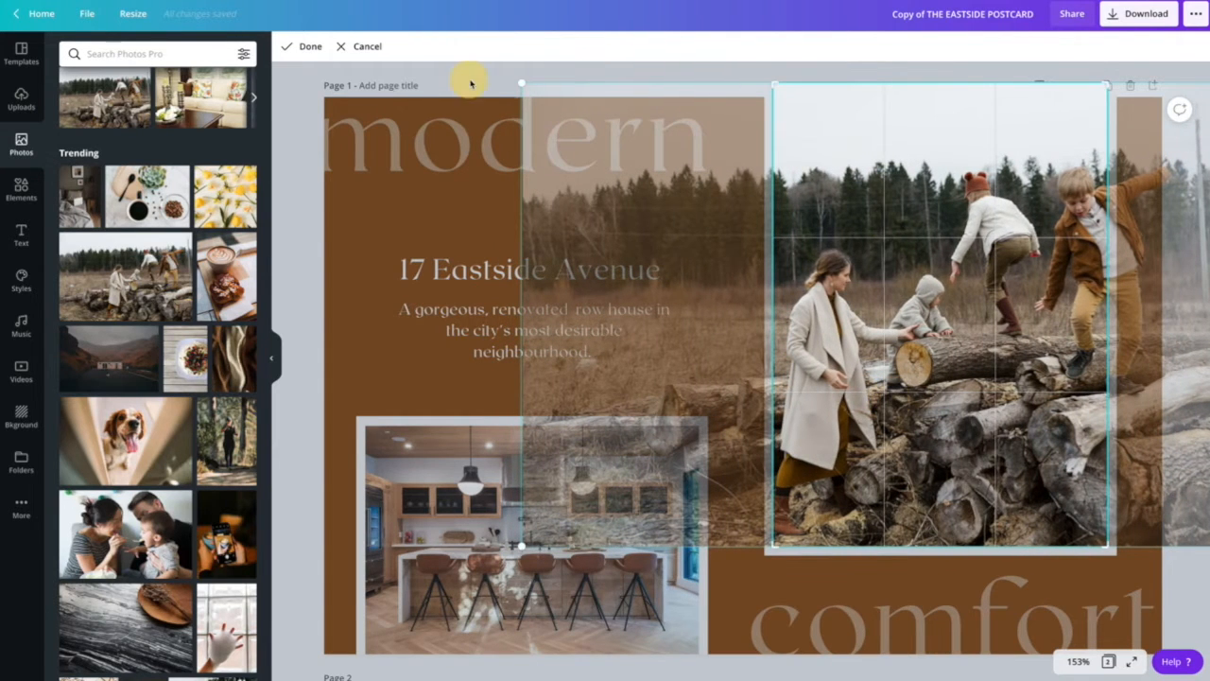
{"action": "left_click", "coordinate": [471, 84]}
Replace the kitchen photo on page 1 with the dark mountain pool stock photo, keeping its crop in the frame
{"action": "left_click_drag", "start_coordinate": [109, 357], "coordinate": [464, 459]}
{"action": "double_click", "coordinate": [599, 523]}
{"action": "left_click_drag", "start_coordinate": [485, 467], "coordinate": [485, 465]}
{"action": "left_click", "coordinate": [305, 432]}
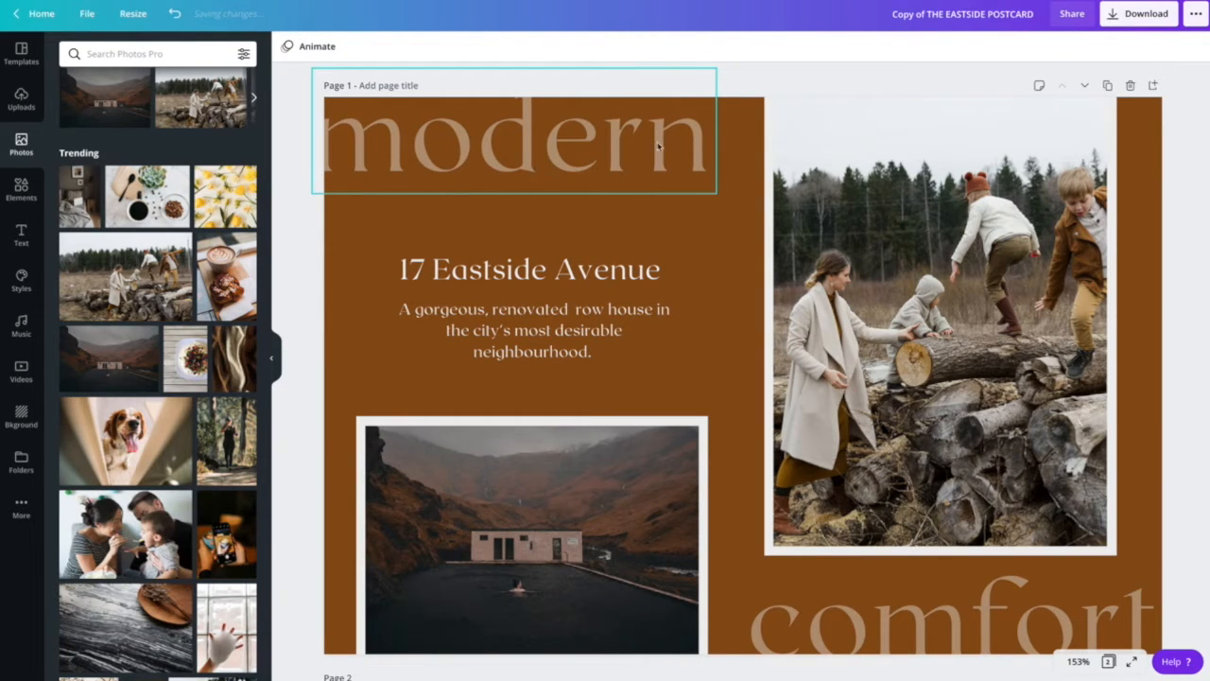
Recolour the page 1 background with the dark brown photo colour and apply the change to every matching element in the design
{"action": "left_click", "coordinate": [739, 129]}
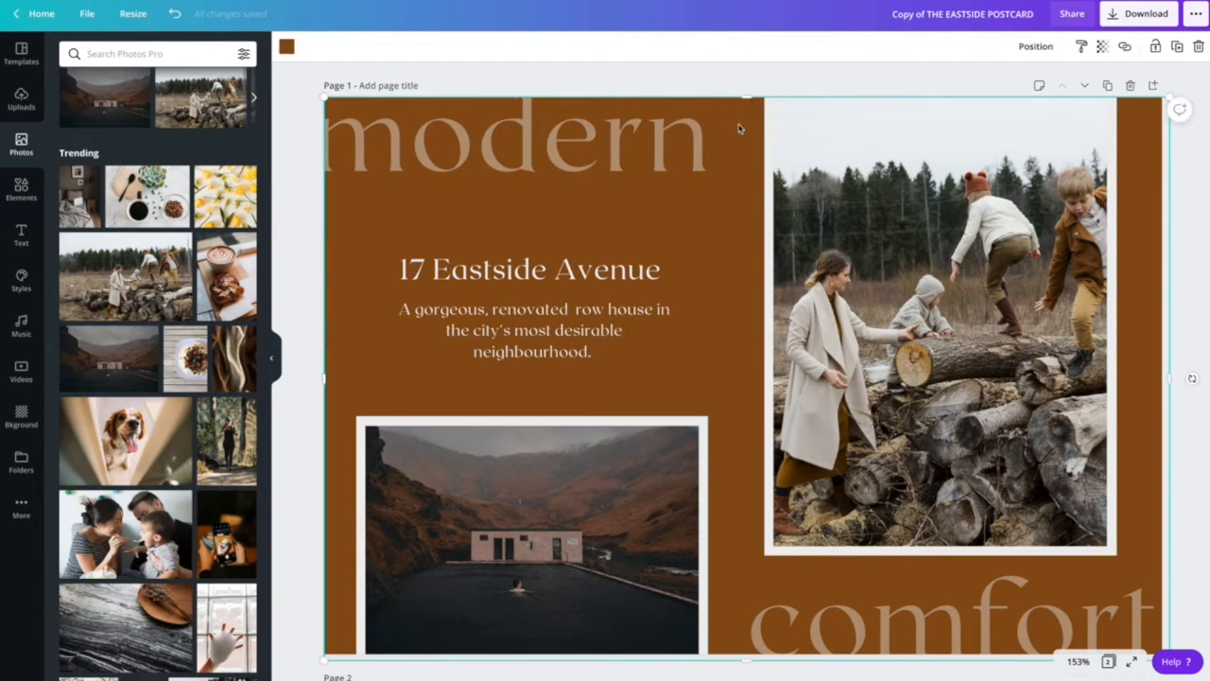
{"action": "left_click", "coordinate": [288, 50]}
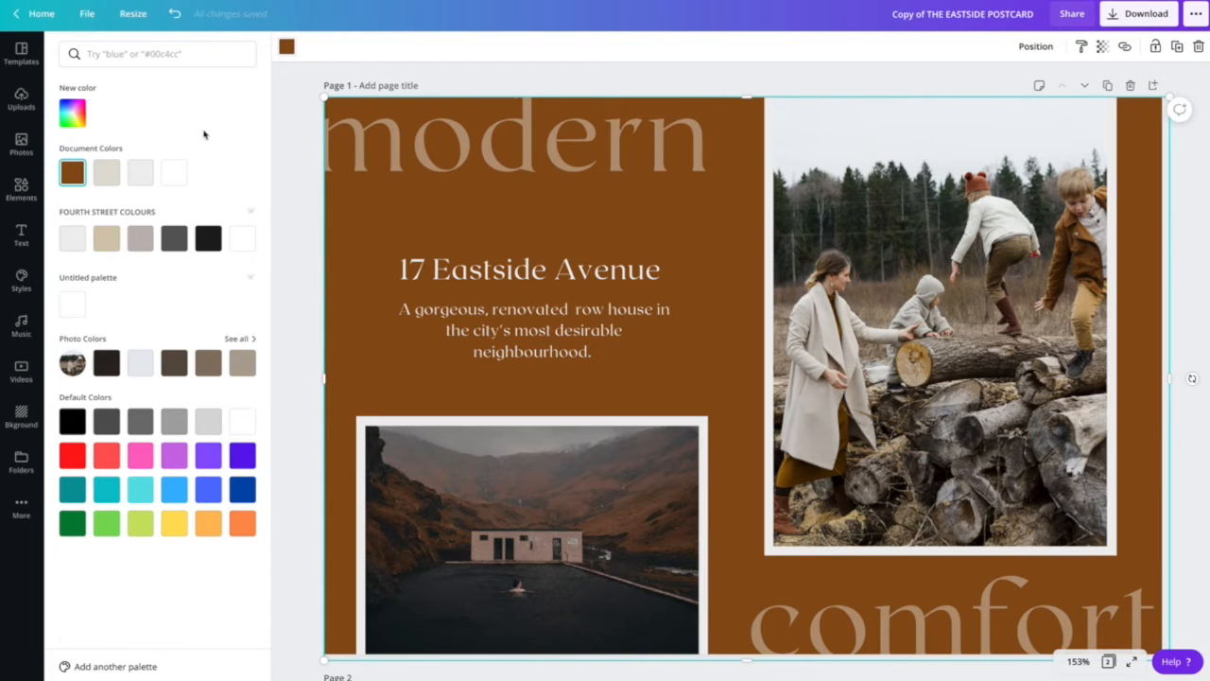
{"action": "left_click", "coordinate": [175, 365]}
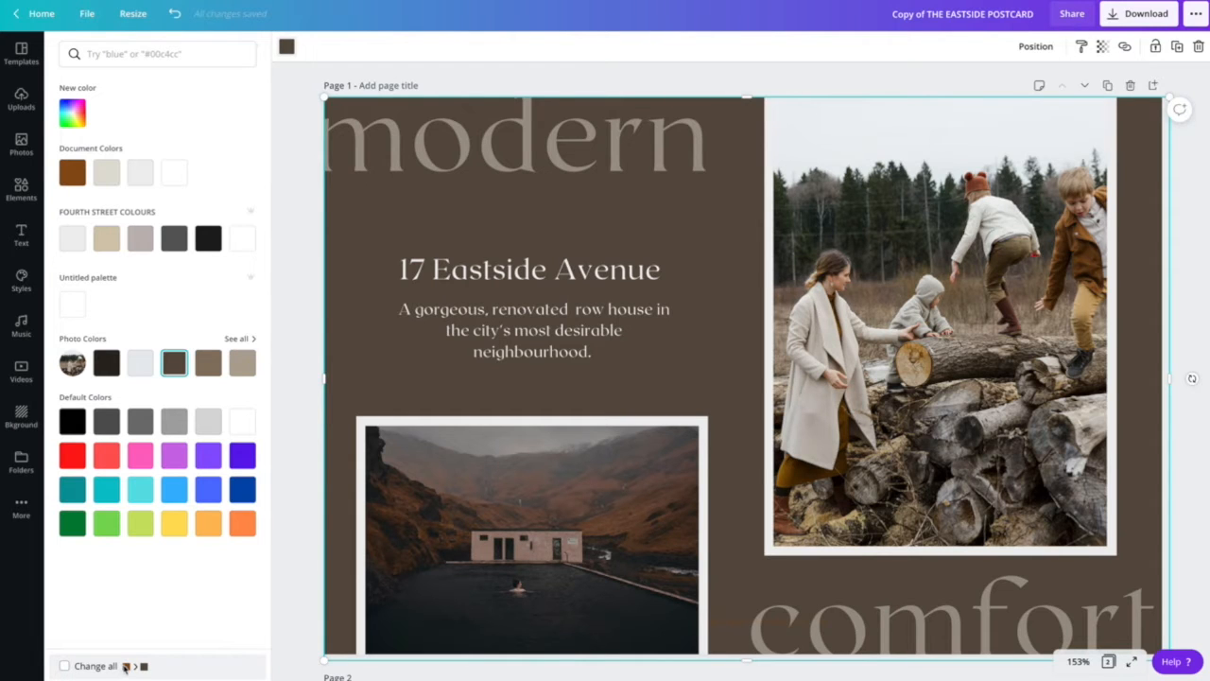
{"action": "left_click", "coordinate": [64, 666]}
{"action": "scroll", "coordinate": [546, 510], "scroll_direction": "down", "scroll_amount": 5}
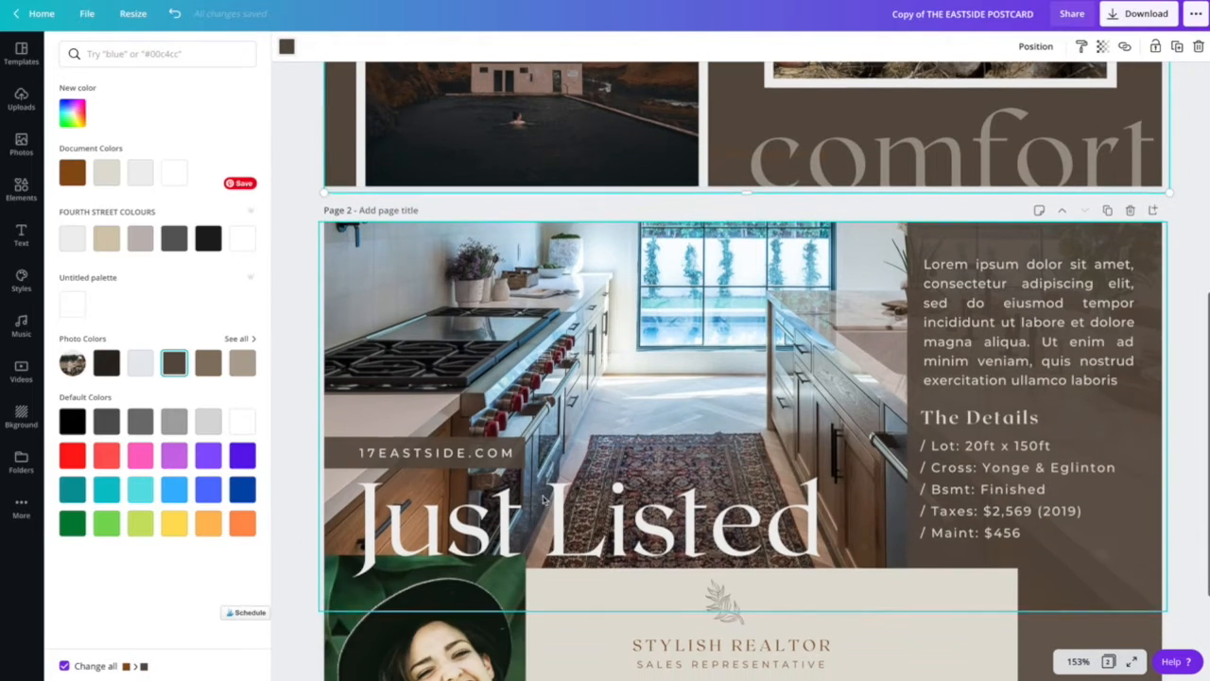
{"action": "scroll", "coordinate": [378, 302], "scroll_direction": "up", "scroll_amount": 5}
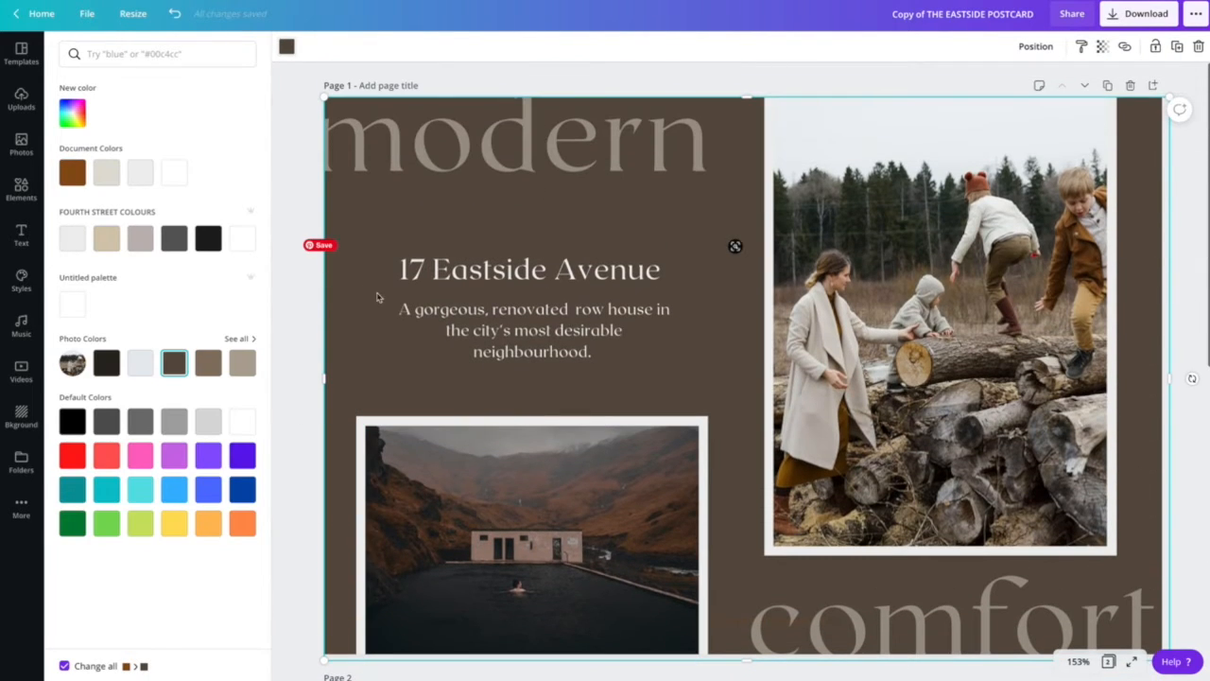
{"action": "left_click", "coordinate": [308, 284]}
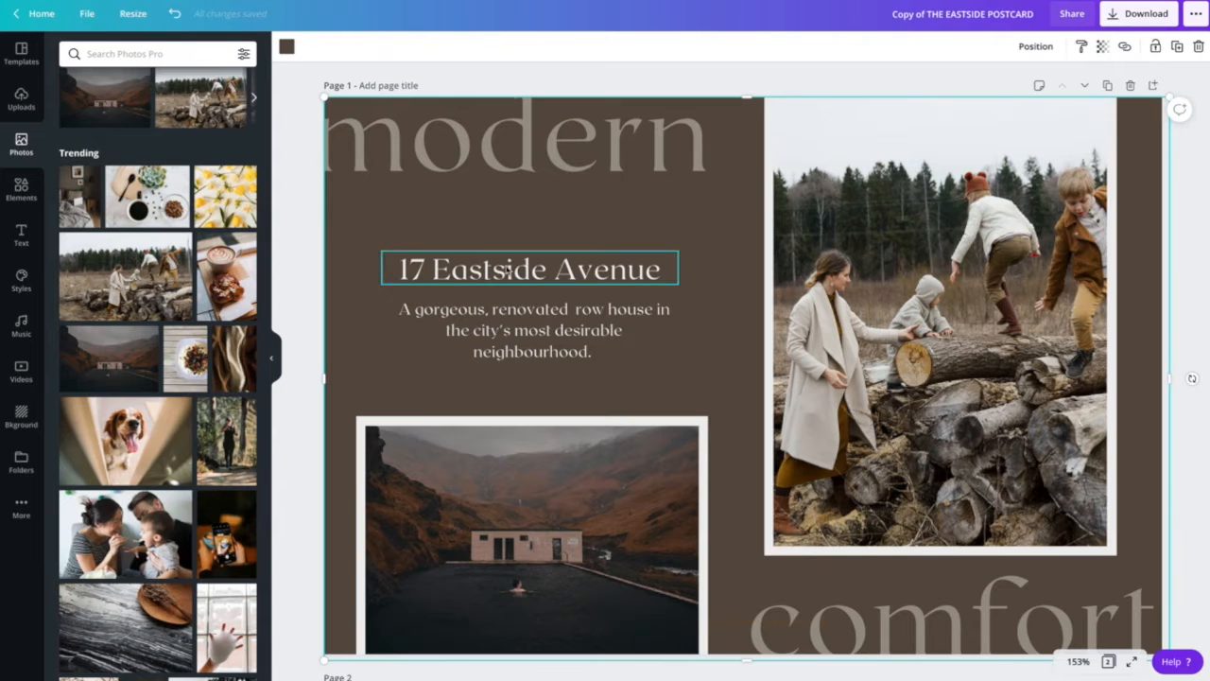
{"action": "left_click", "coordinate": [510, 335]}
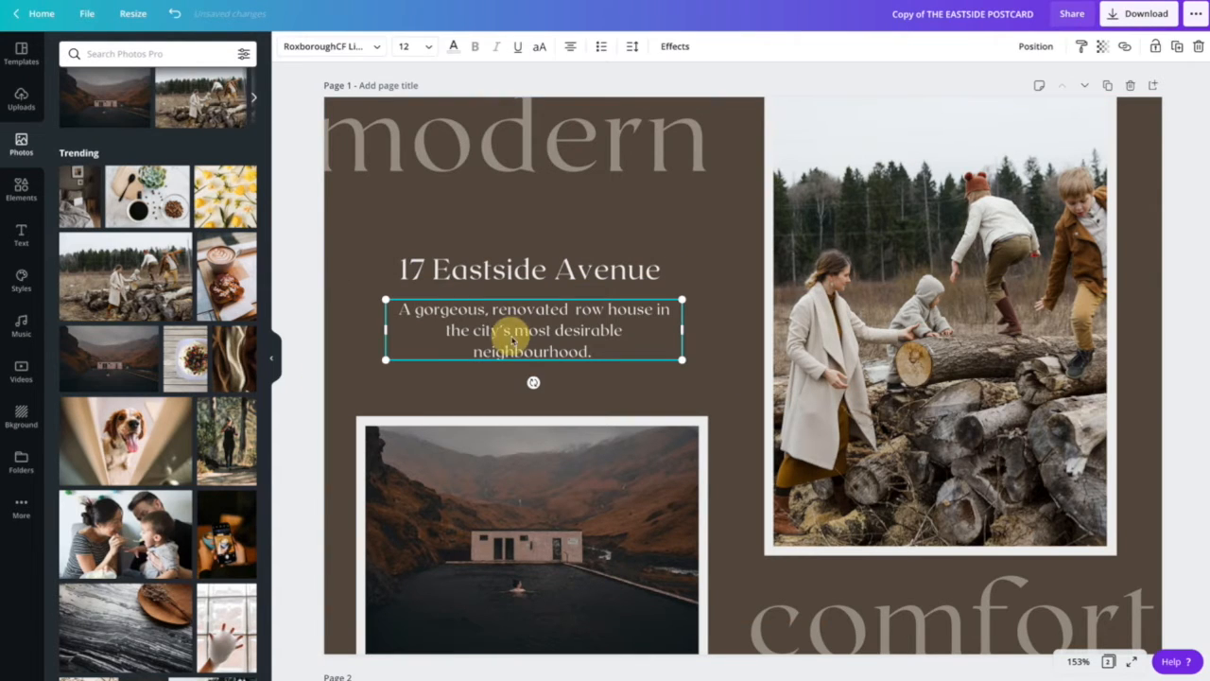
{"action": "left_click", "coordinate": [506, 153]}
{"action": "left_click", "coordinate": [506, 153]}
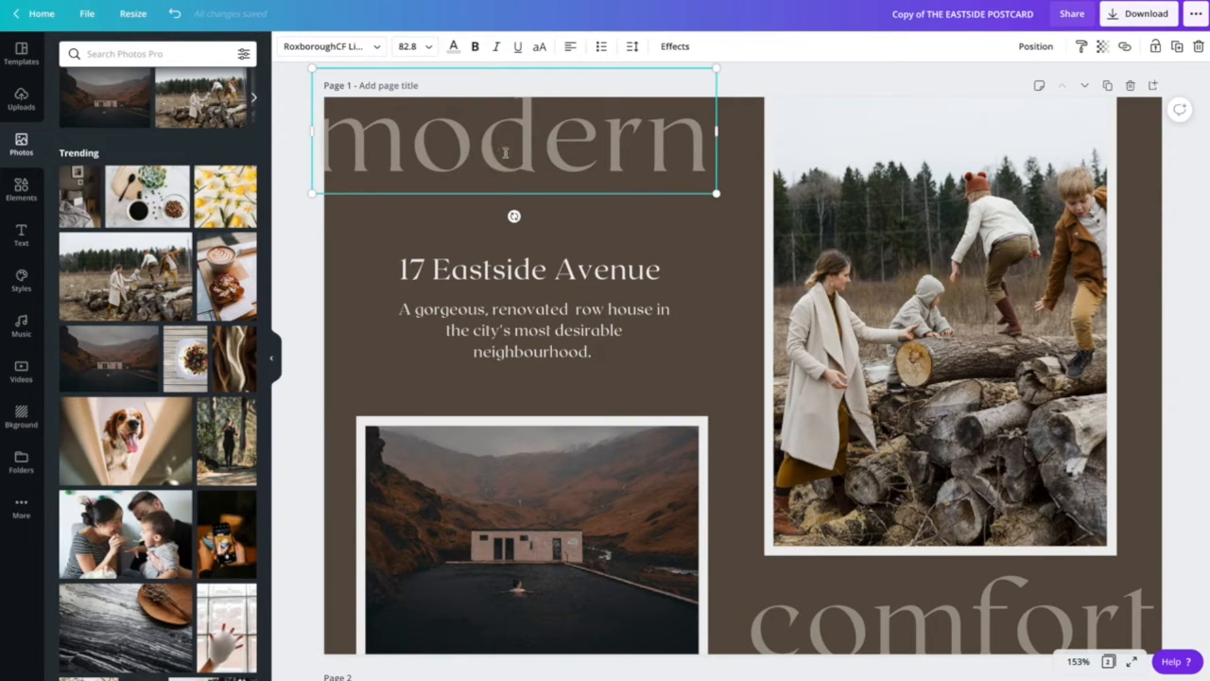
{"action": "double_click", "coordinate": [506, 153]}
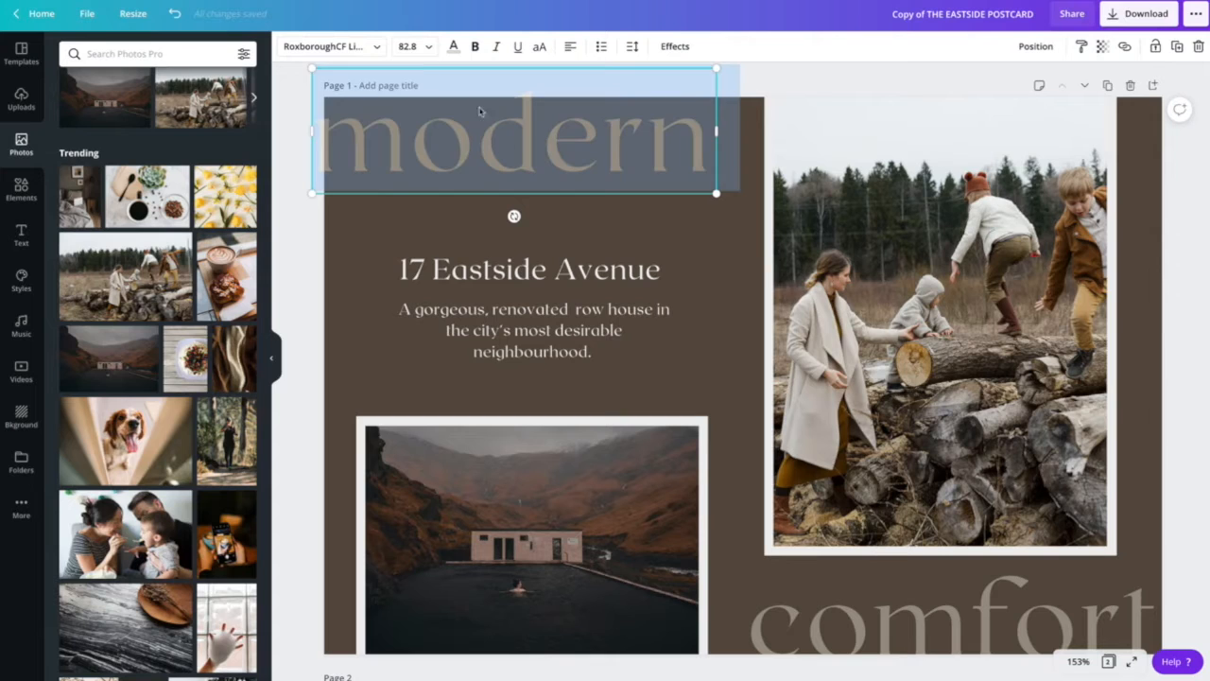
{"action": "left_click", "coordinate": [369, 46]}
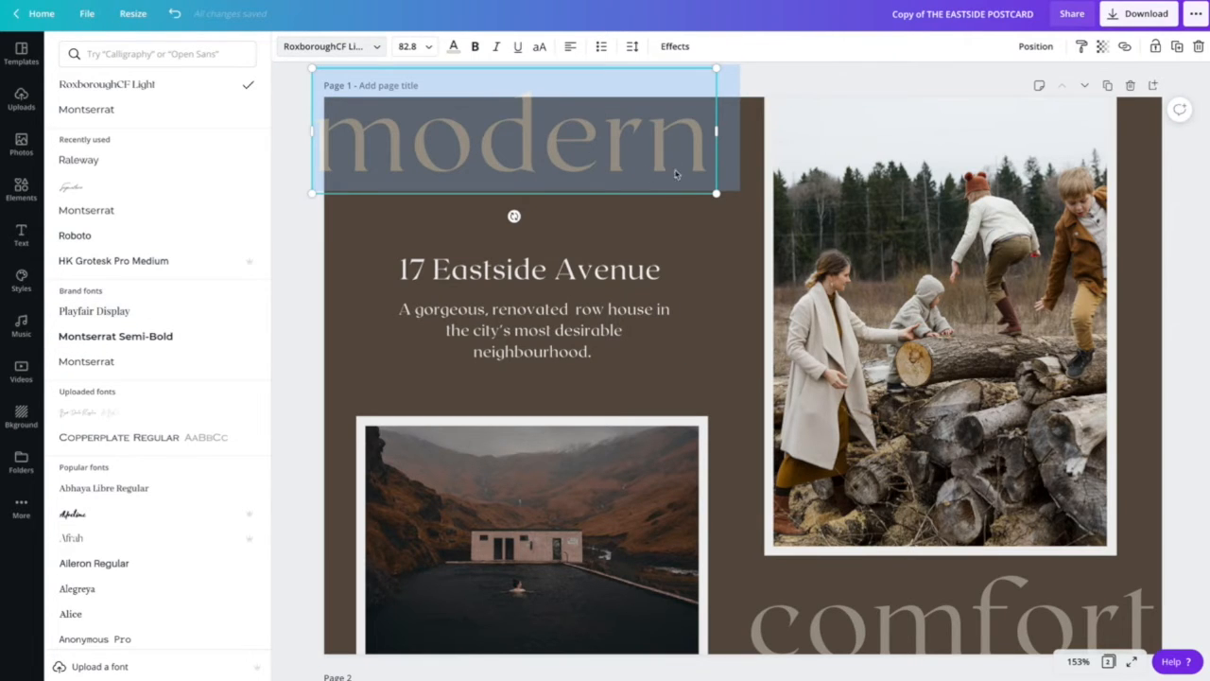
{"action": "left_click", "coordinate": [407, 46]}
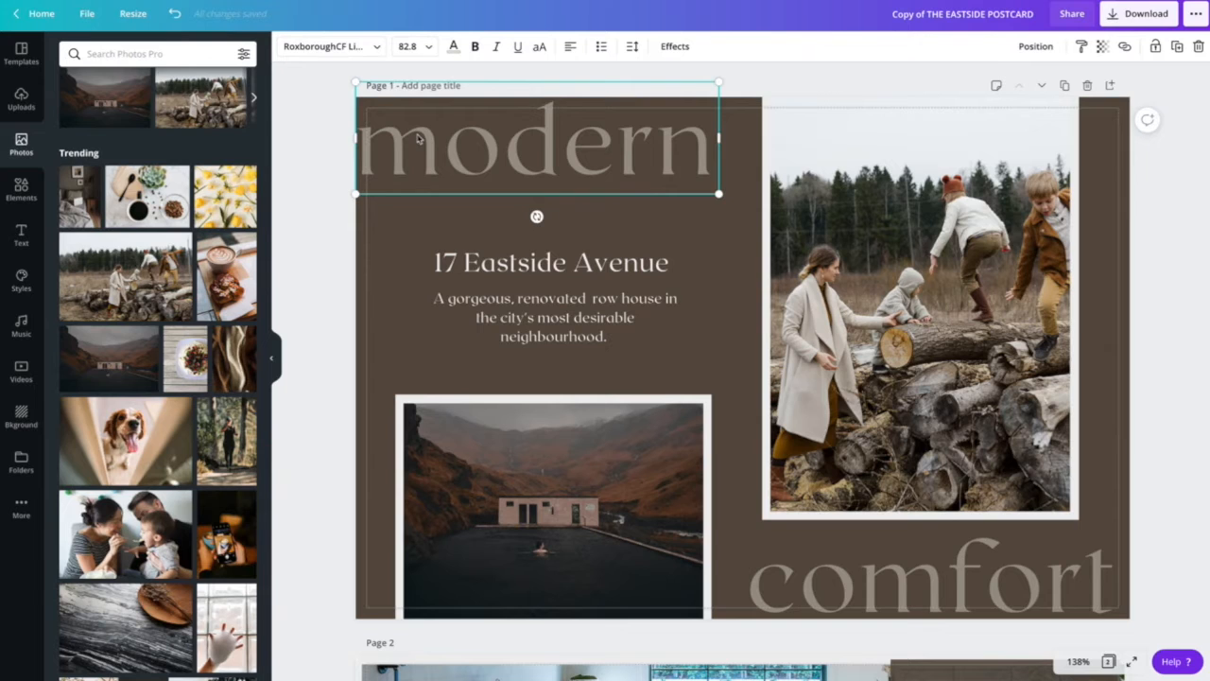
Move the large words "modern" and "comfort" on page 1 inward so they sit inside the margin guides
{"action": "mouse_move", "coordinate": [416, 138]}
{"action": "left_mouse_down"}
{"action": "mouse_move", "coordinate": [425, 131]}
{"action": "mouse_move", "coordinate": [432, 154]}
{"action": "left_mouse_up"}
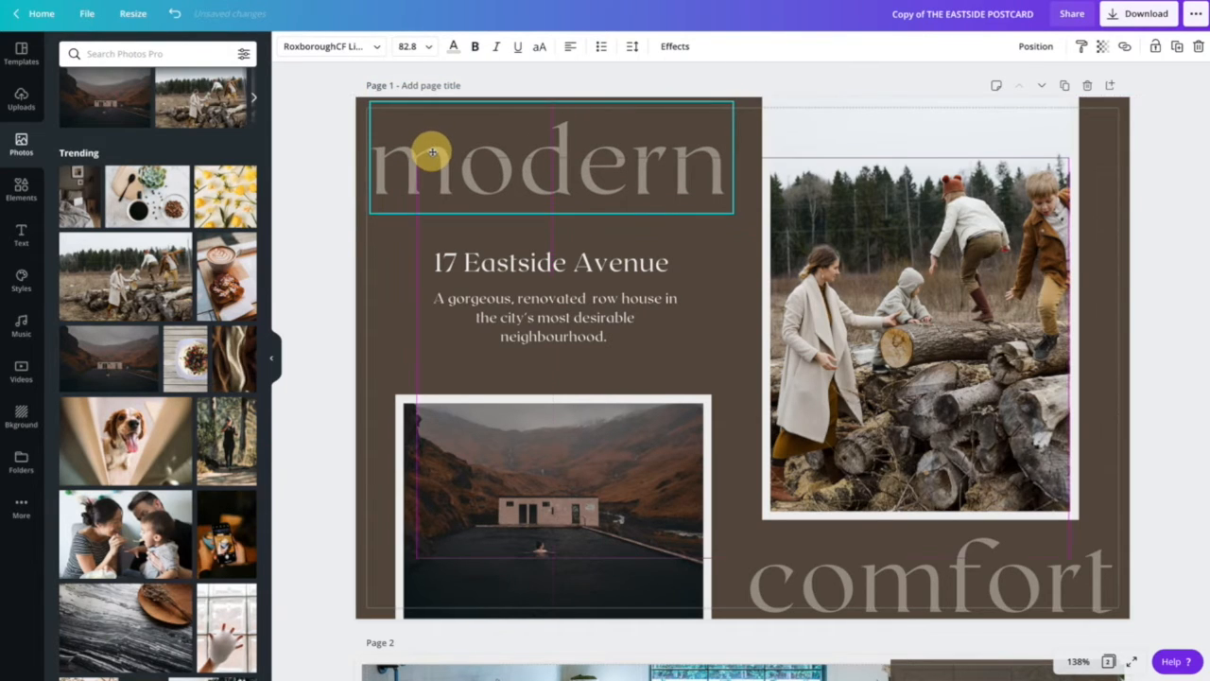
{"action": "left_click", "coordinate": [318, 179]}
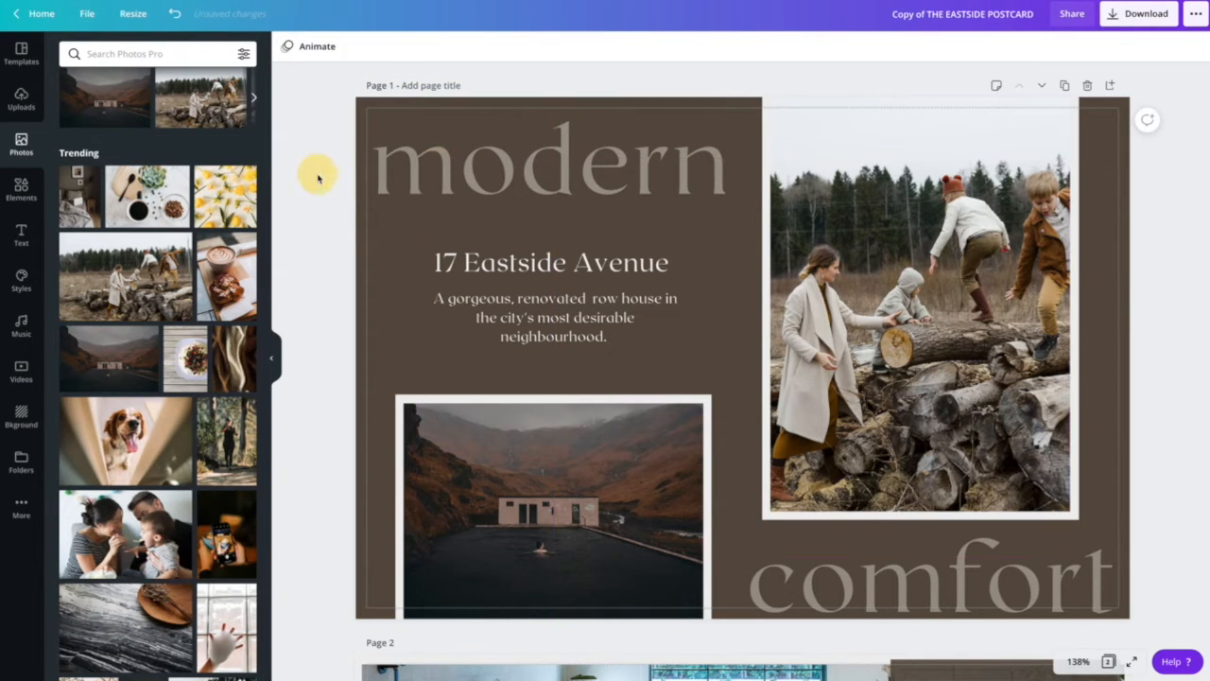
{"action": "left_click", "coordinate": [915, 588]}
{"action": "left_click_drag", "start_coordinate": [915, 588], "coordinate": [906, 573]}
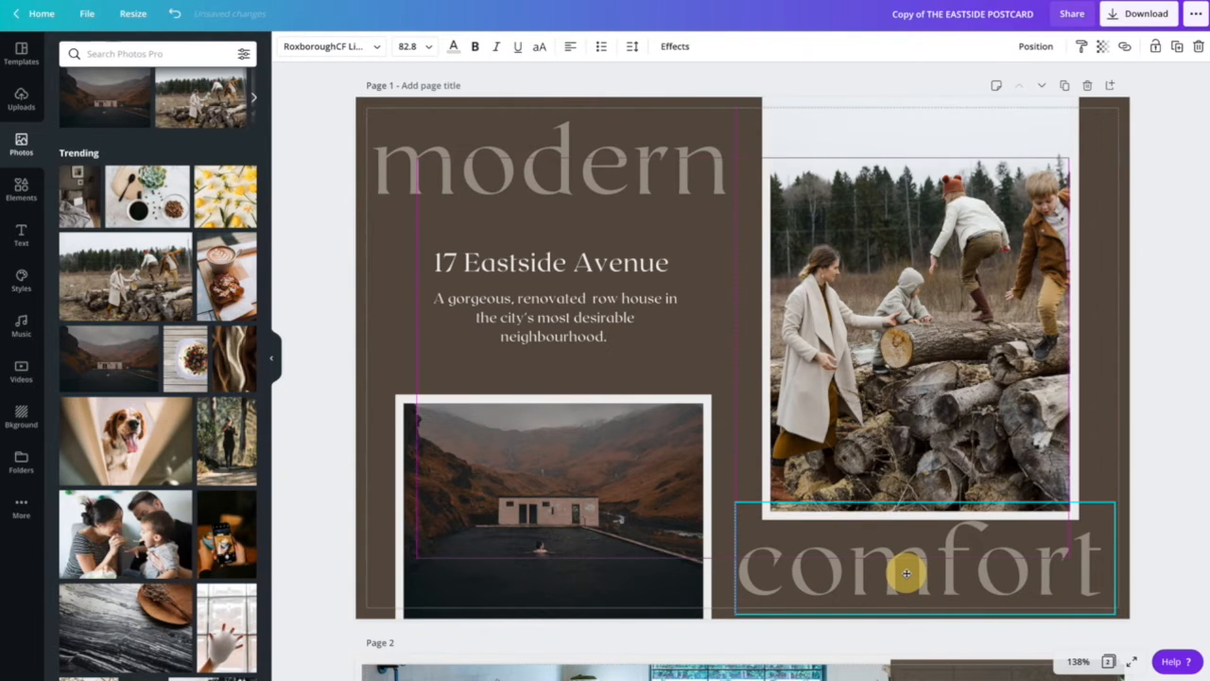
{"action": "left_click", "coordinate": [478, 306]}
Examine the letter spacing, line height and font size settings of the word "modern" on page 1
{"action": "double_click", "coordinate": [504, 171]}
{"action": "key", "text": "ctrl+a"}
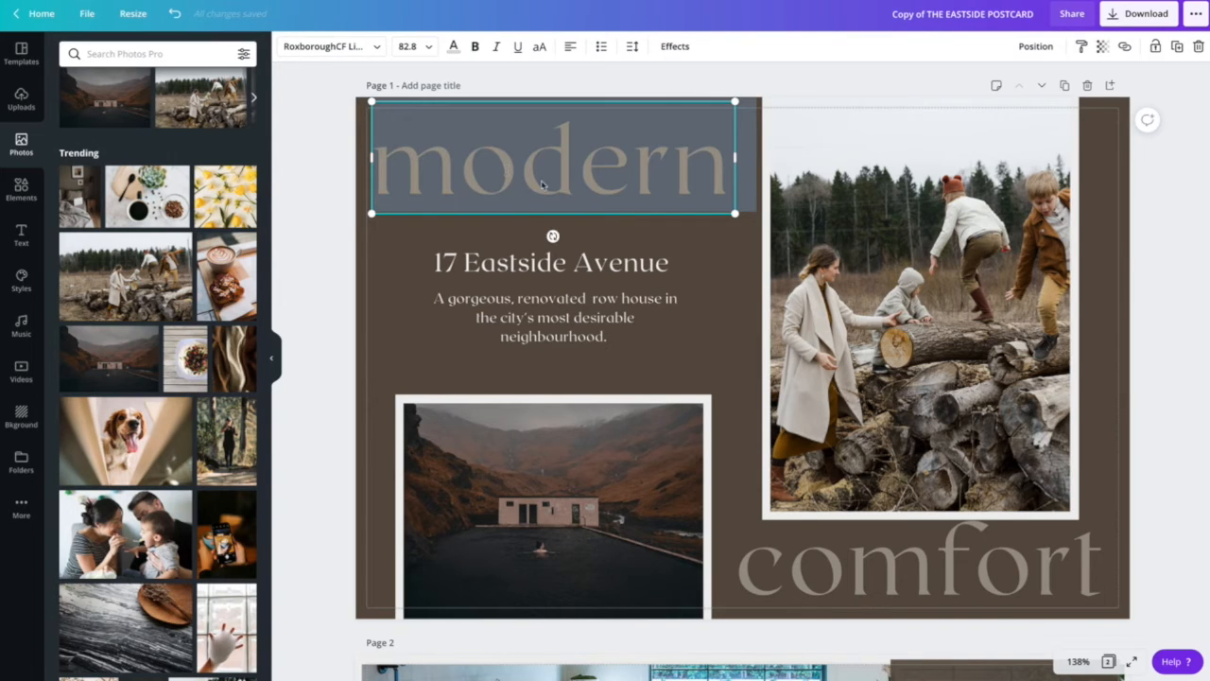
{"action": "left_click", "coordinate": [634, 46]}
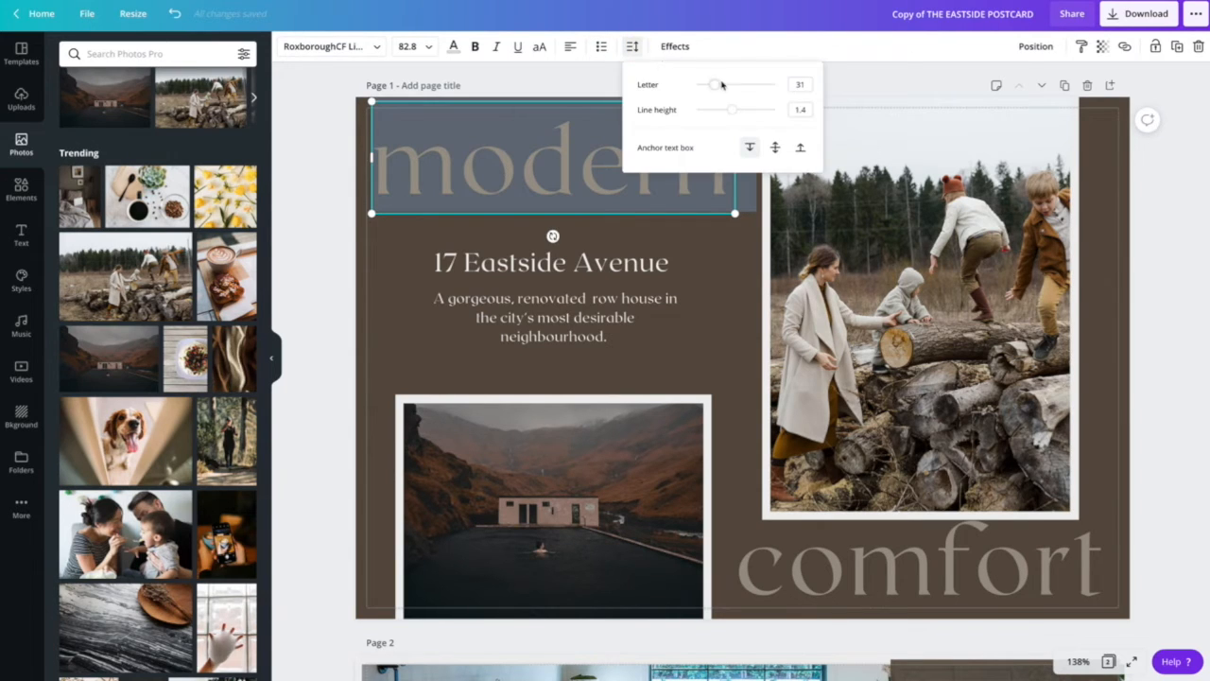
{"action": "left_click_drag", "start_coordinate": [715, 86], "coordinate": [716, 84]}
{"action": "left_click", "coordinate": [339, 193]}
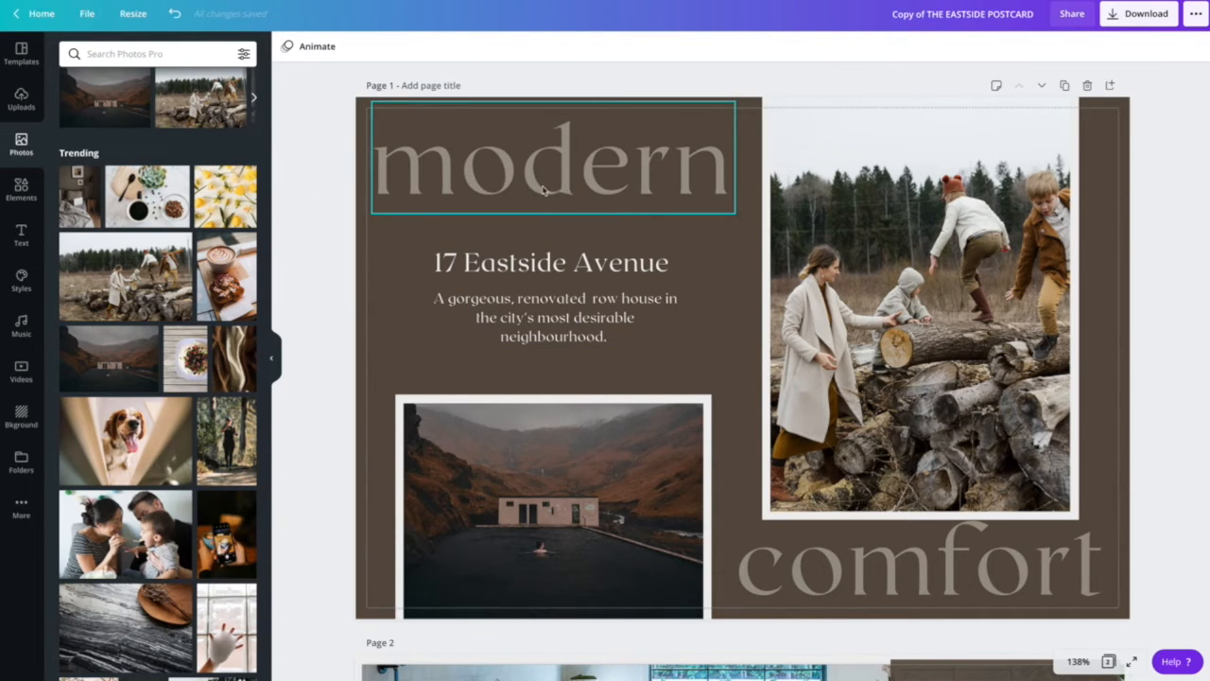
{"action": "left_click", "coordinate": [543, 189]}
{"action": "left_click", "coordinate": [430, 47]}
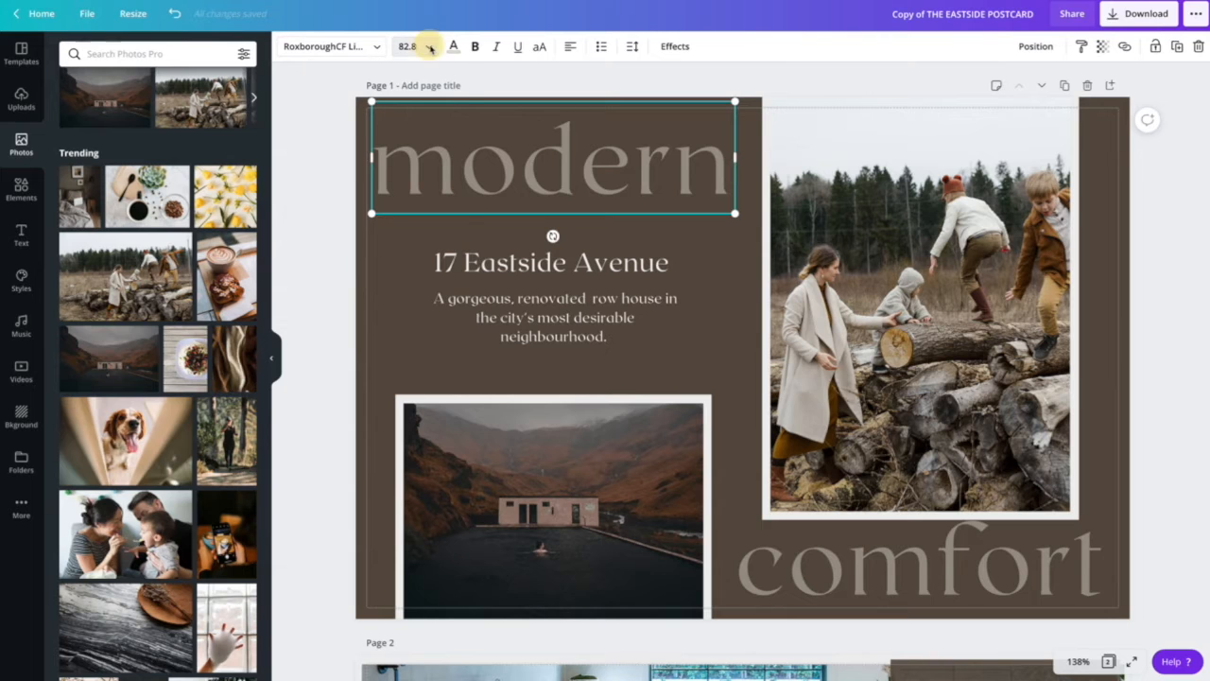
{"action": "left_click", "coordinate": [341, 208]}
Set the font size of the Lorem ipsum paragraph on page 2 to 12
{"action": "scroll", "coordinate": [540, 312], "scroll_direction": "down", "scroll_amount": 6}
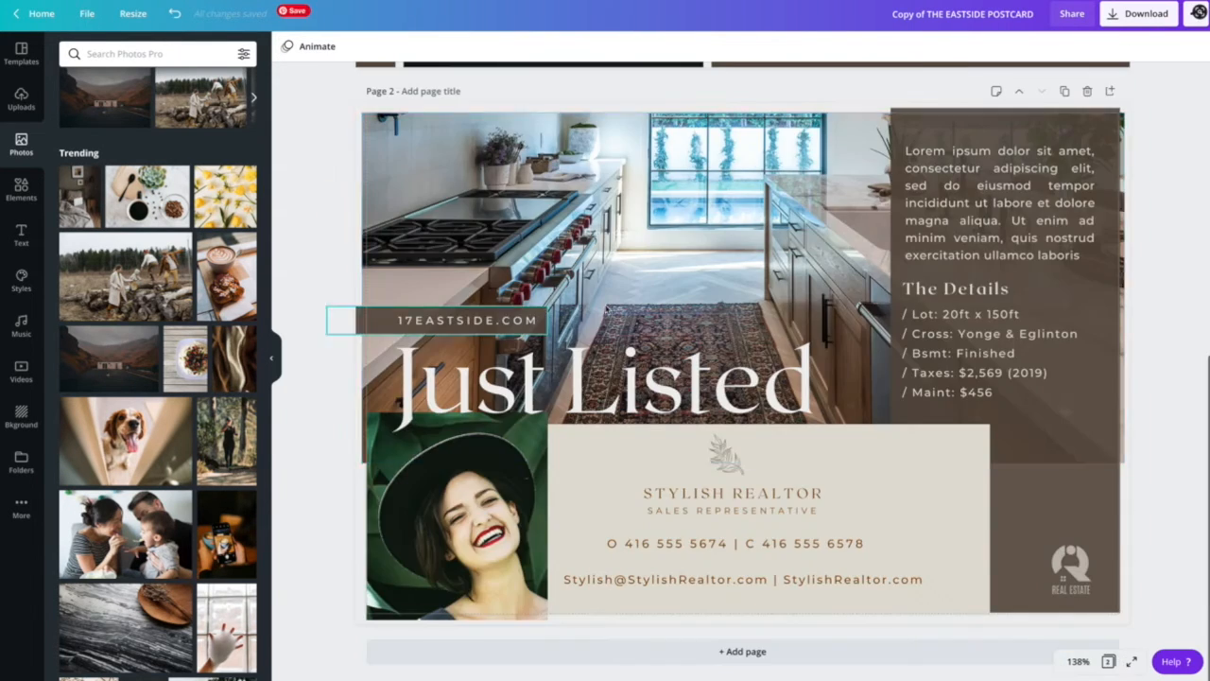
{"action": "left_click", "coordinate": [970, 214]}
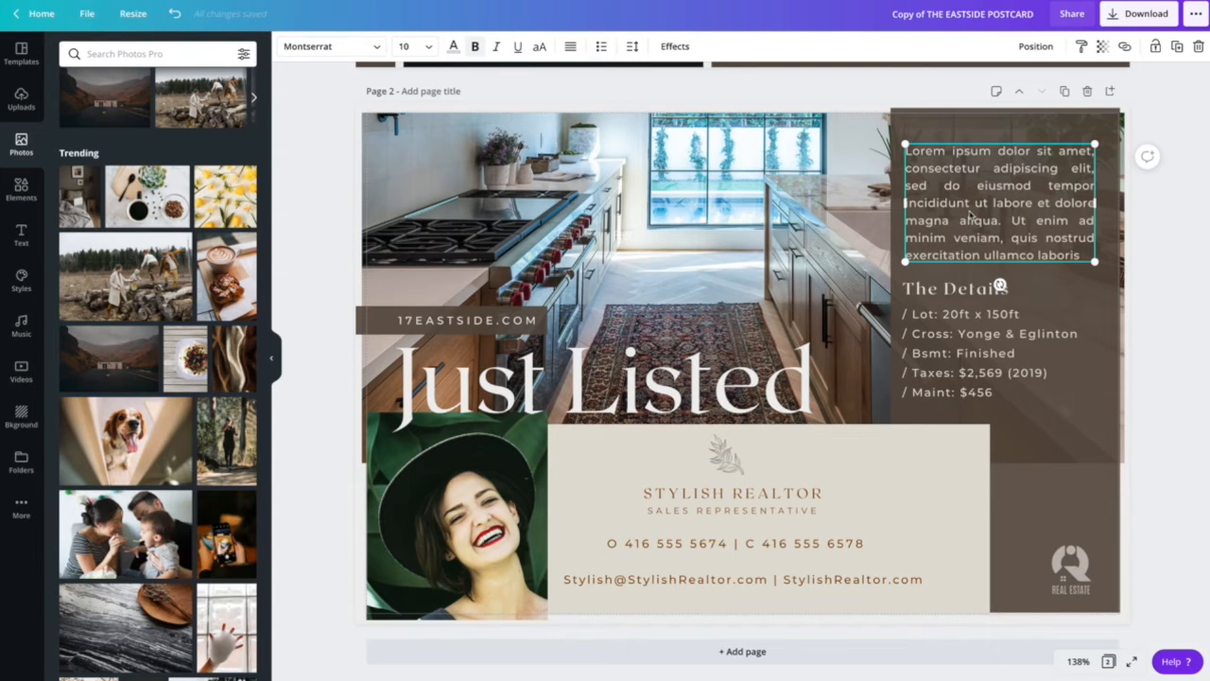
{"action": "left_click", "coordinate": [428, 53]}
{"action": "left_click", "coordinate": [408, 155]}
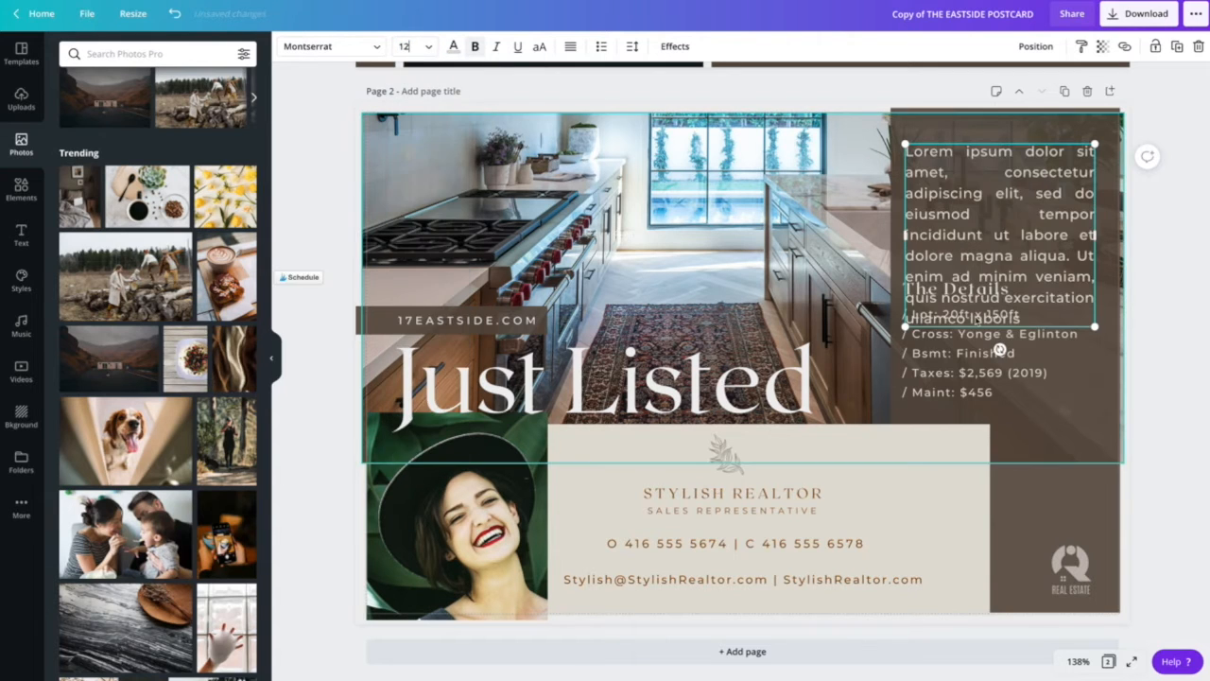
Delete the property details list and its "The Details" heading from page 2
{"action": "left_click", "coordinate": [986, 370]}
{"action": "key", "text": "Delete"}
{"action": "left_click", "coordinate": [956, 289]}
{"action": "key", "text": "Delete"}
{"action": "left_click", "coordinate": [956, 284]}
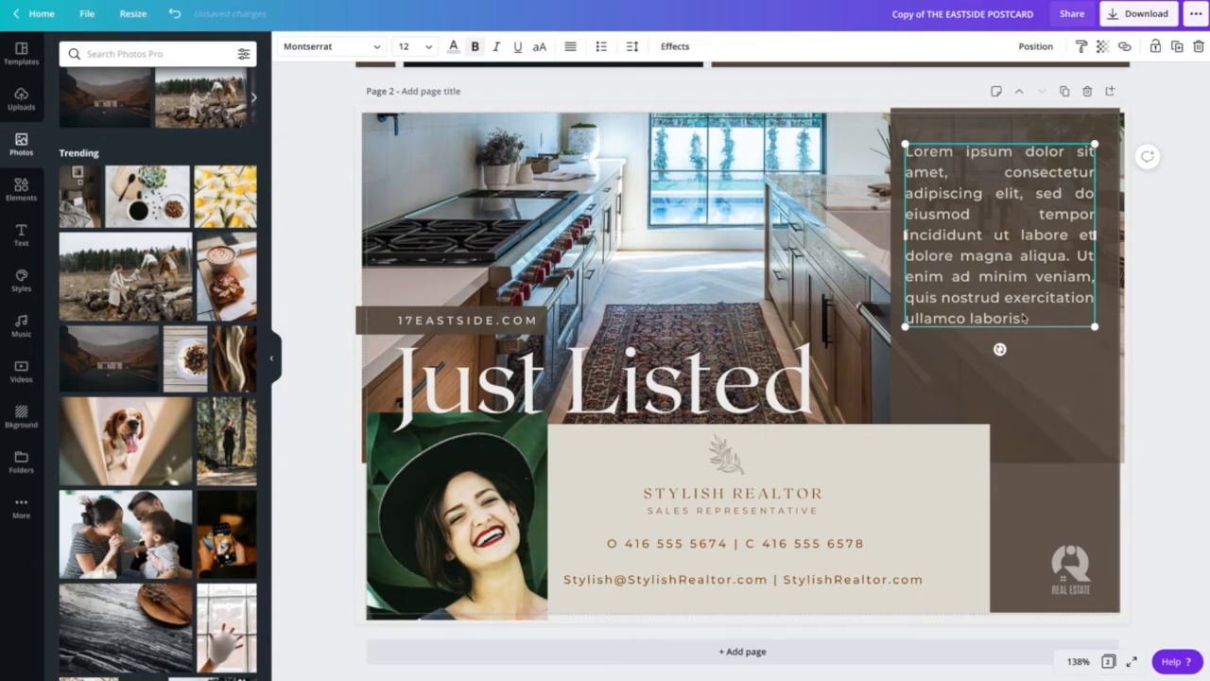
Reduce the font size of the whole Lorem ipsum paragraph on page 2 by two steps
{"action": "double_click", "coordinate": [1024, 319]}
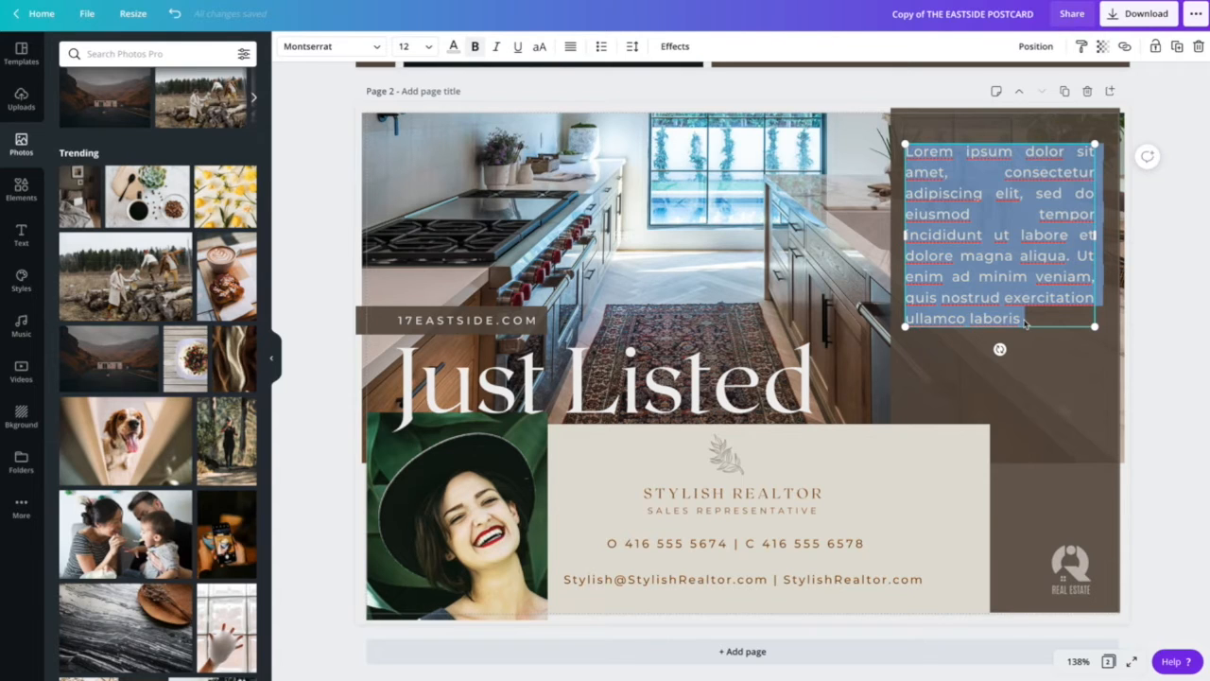
{"action": "key", "text": "ctrl+shift+comma"}
{"action": "key", "text": "ctrl+shift+comma"}
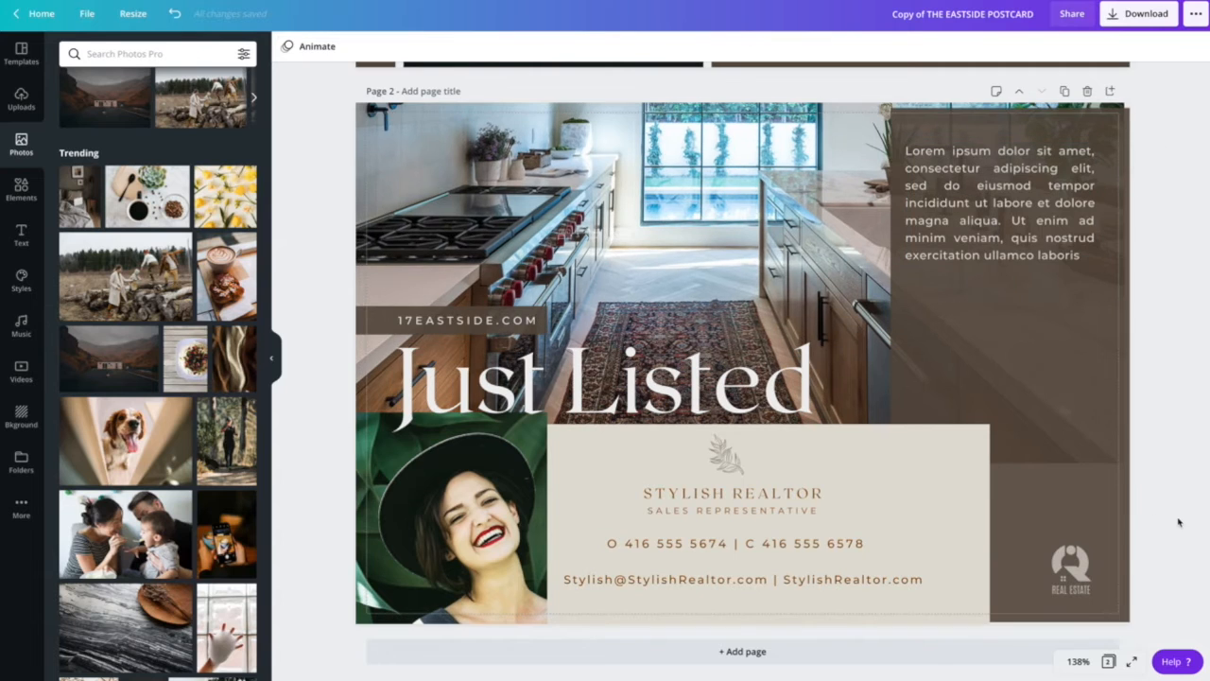
Copy the Lorem ipsum paragraph's text and paste it twice in its text box so the paragraph repeats
{"action": "scroll", "coordinate": [987, 219], "scroll_direction": "up", "scroll_amount": 1}
{"action": "left_click", "coordinate": [963, 204]}
{"action": "left_click", "coordinate": [1081, 262]}
{"action": "left_click_drag", "start_coordinate": [1082, 262], "coordinate": [908, 157]}
{"action": "key", "text": "ctrl+c"}
{"action": "key", "text": "ctrl+v"}
{"action": "key", "text": "ctrl+v"}
Set the letter spacing of the 17EASTSIDE.COM text on page 2 to 320
{"action": "left_click", "coordinate": [461, 325]}
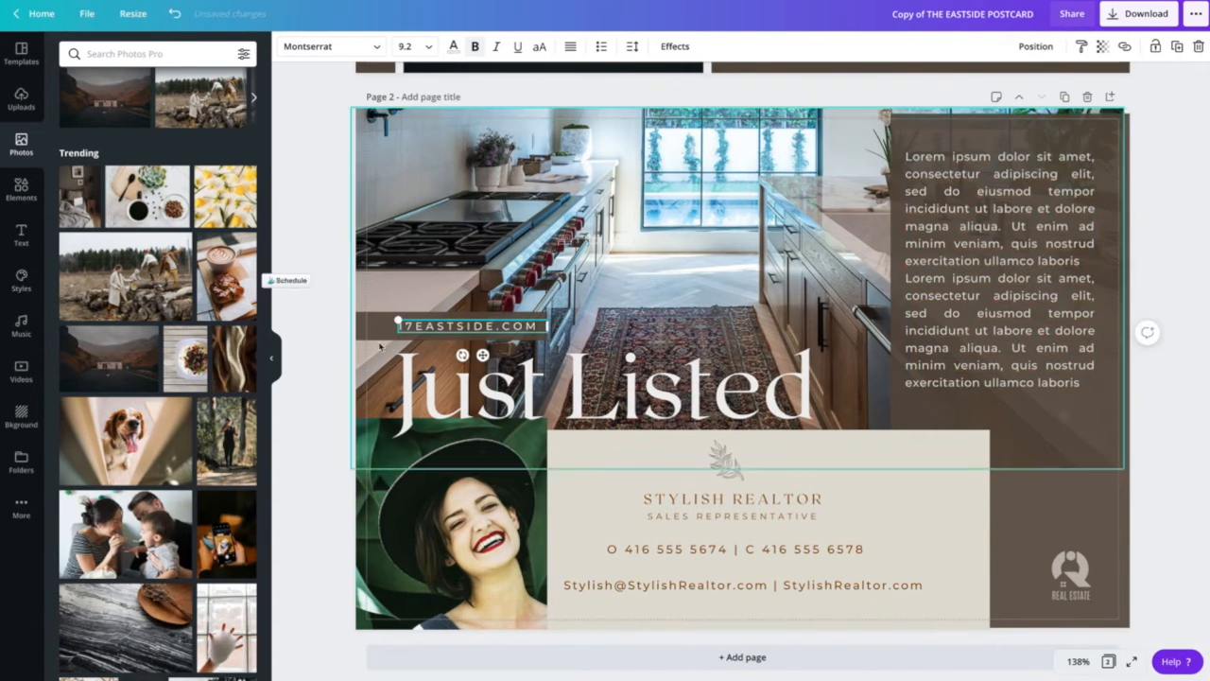
{"action": "double_click", "coordinate": [442, 328]}
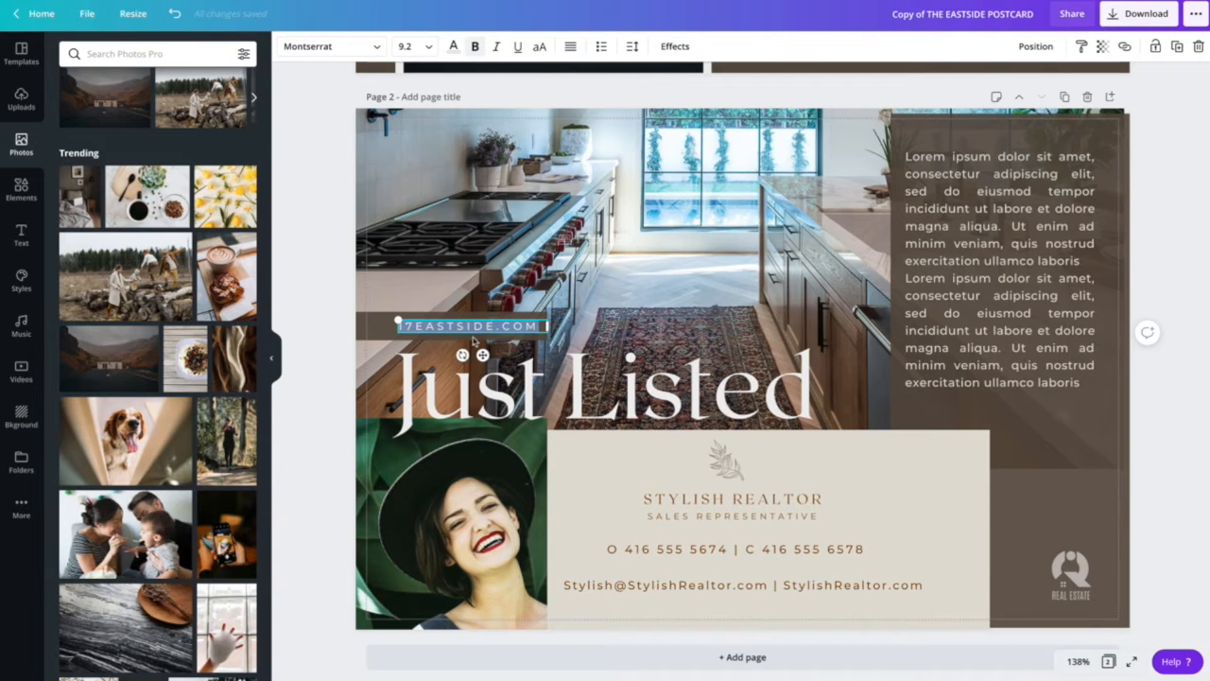
{"action": "left_click", "coordinate": [633, 45]}
{"action": "left_click_drag", "start_coordinate": [733, 86], "coordinate": [738, 86]}
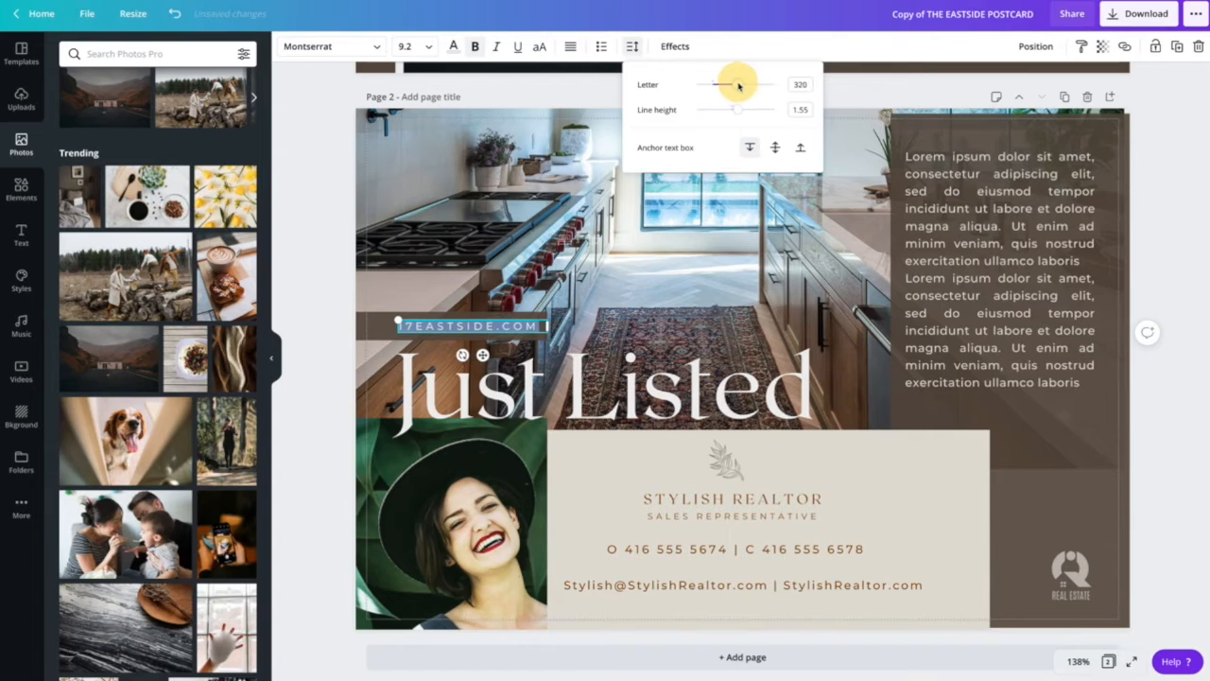
Set the letter spacing of the whole "Just Listed" heading on page 2 to 115
{"action": "left_click", "coordinate": [799, 378]}
{"action": "left_click", "coordinate": [800, 378]}
{"action": "left_click_drag", "start_coordinate": [799, 378], "coordinate": [565, 391]}
{"action": "mouse_move", "coordinate": [800, 401]}
{"action": "left_mouse_down"}
{"action": "mouse_move", "coordinate": [821, 397]}
{"action": "mouse_move", "coordinate": [399, 392]}
{"action": "mouse_move", "coordinate": [816, 404]}
{"action": "left_mouse_up"}
{"action": "left_click", "coordinate": [632, 45]}
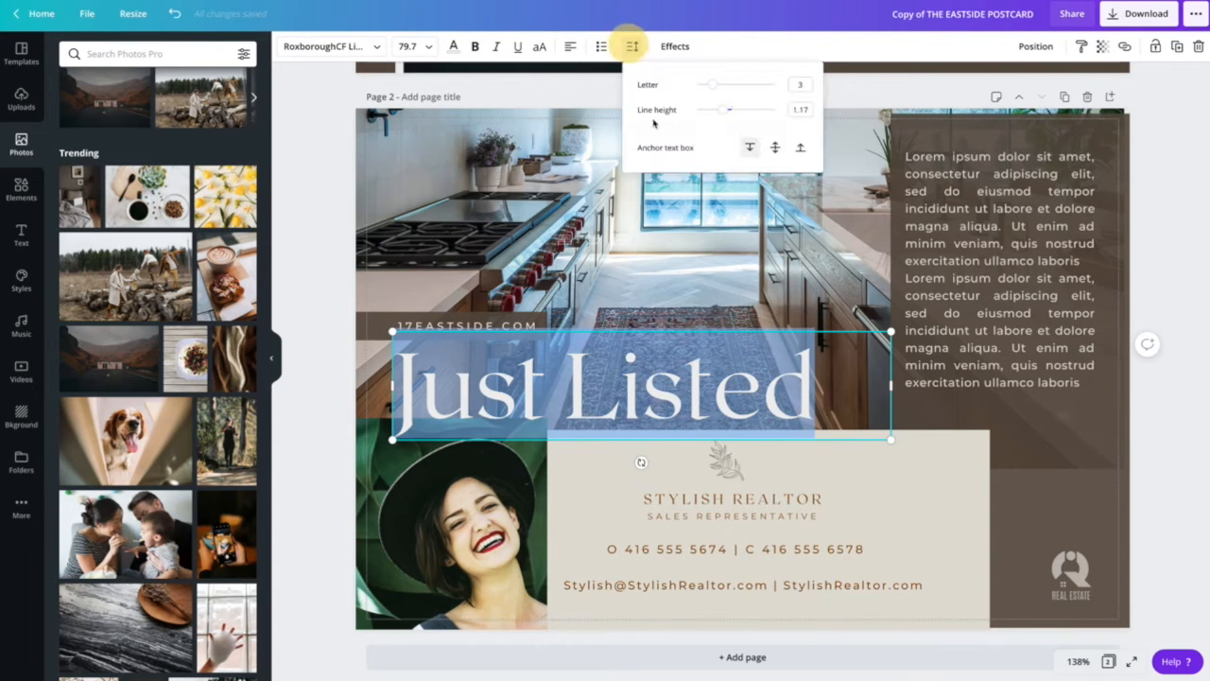
{"action": "left_click_drag", "start_coordinate": [713, 84], "coordinate": [724, 84]}
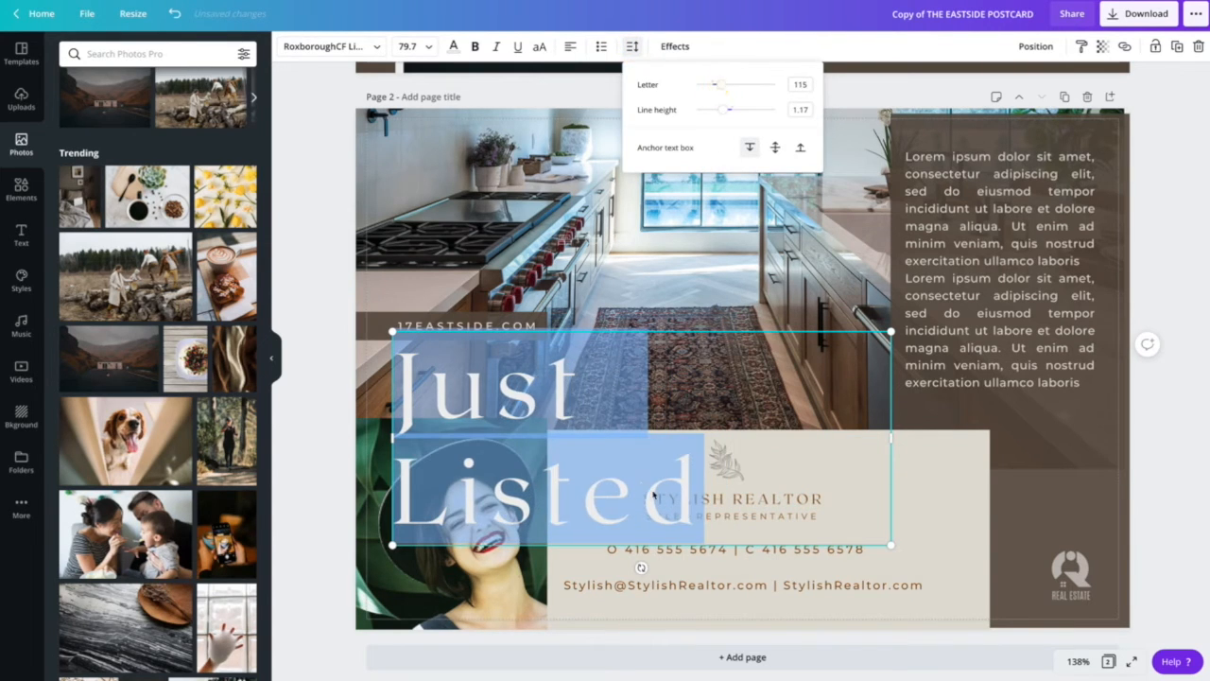
Replace the word "Listed" with "Sold" in the page 2 heading
{"action": "left_click", "coordinate": [652, 493]}
{"action": "left_click_drag", "start_coordinate": [707, 492], "coordinate": [394, 491]}
{"action": "type", "text": "SOLD"}
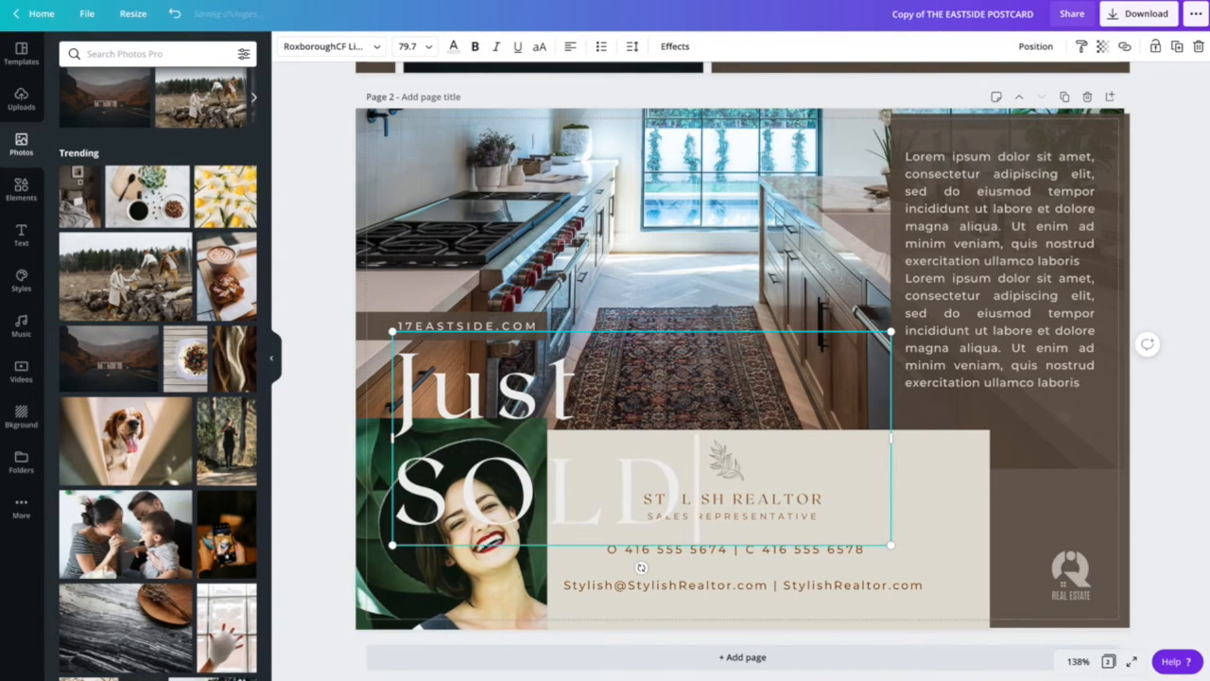
{"action": "key", "text": "BackSpace"}
{"action": "key", "text": "BackSpace"}
{"action": "key", "text": "BackSpace"}
{"action": "type", "text": "old"}
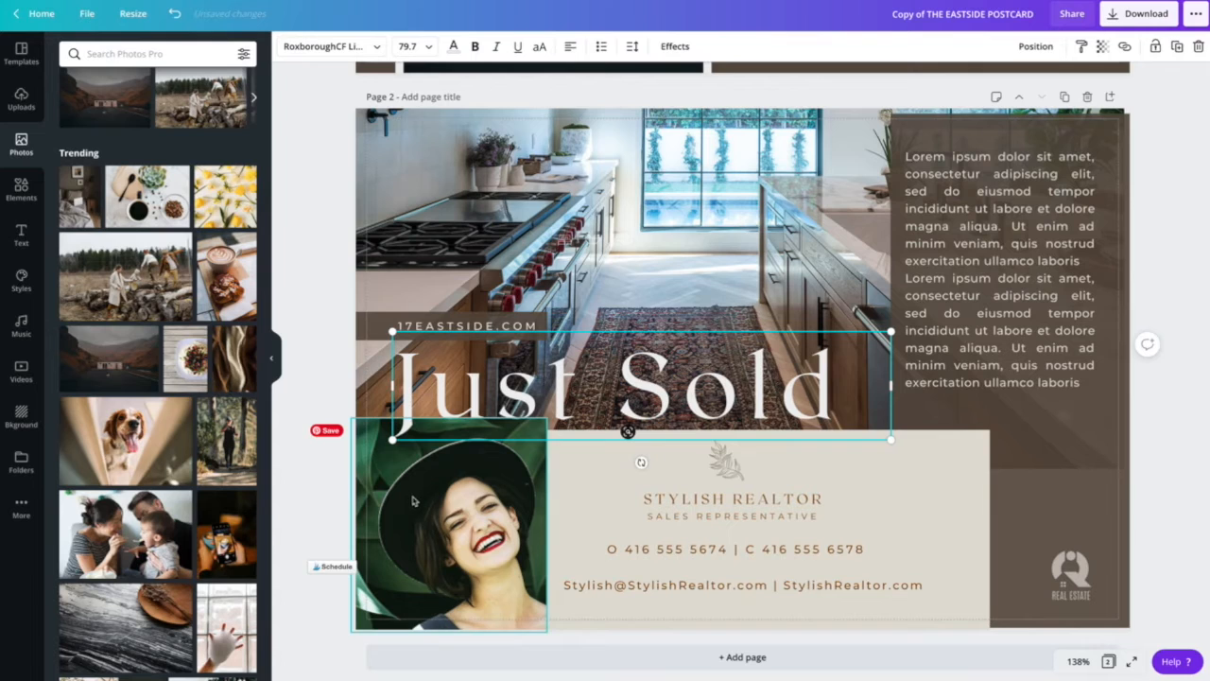
{"action": "left_click", "coordinate": [326, 367]}
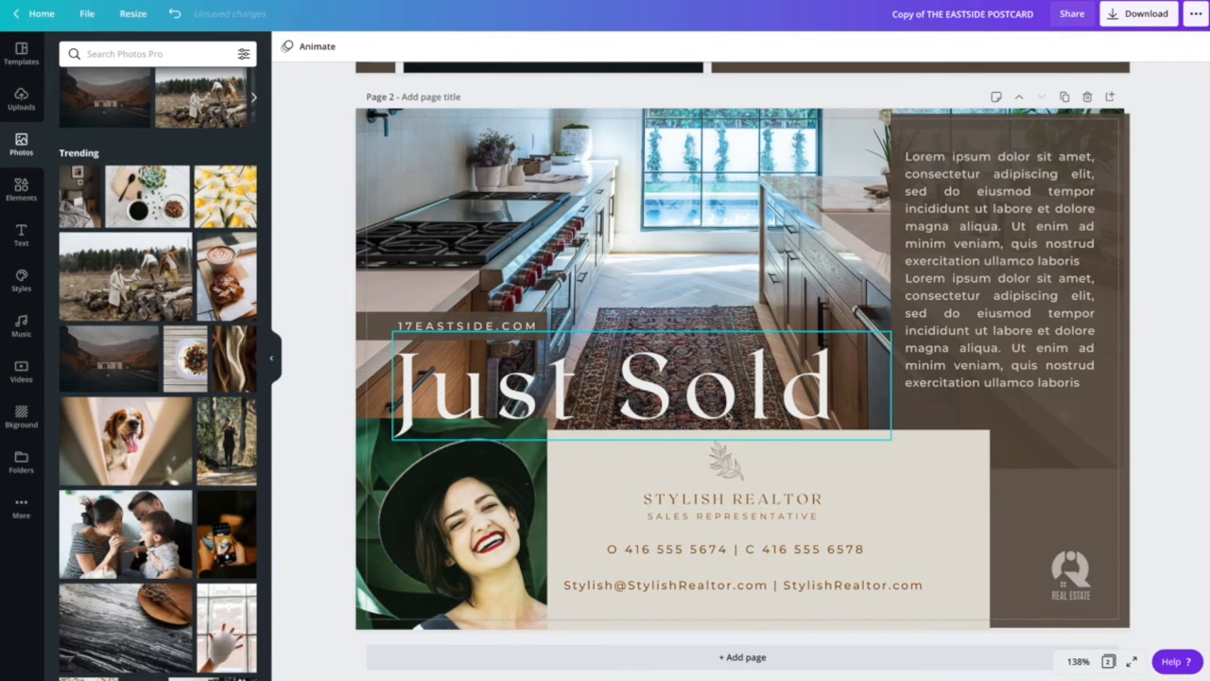
Set the letter spacing of the whole "Just Sold" heading to 36
{"action": "left_click", "coordinate": [726, 404]}
{"action": "left_click", "coordinate": [726, 403]}
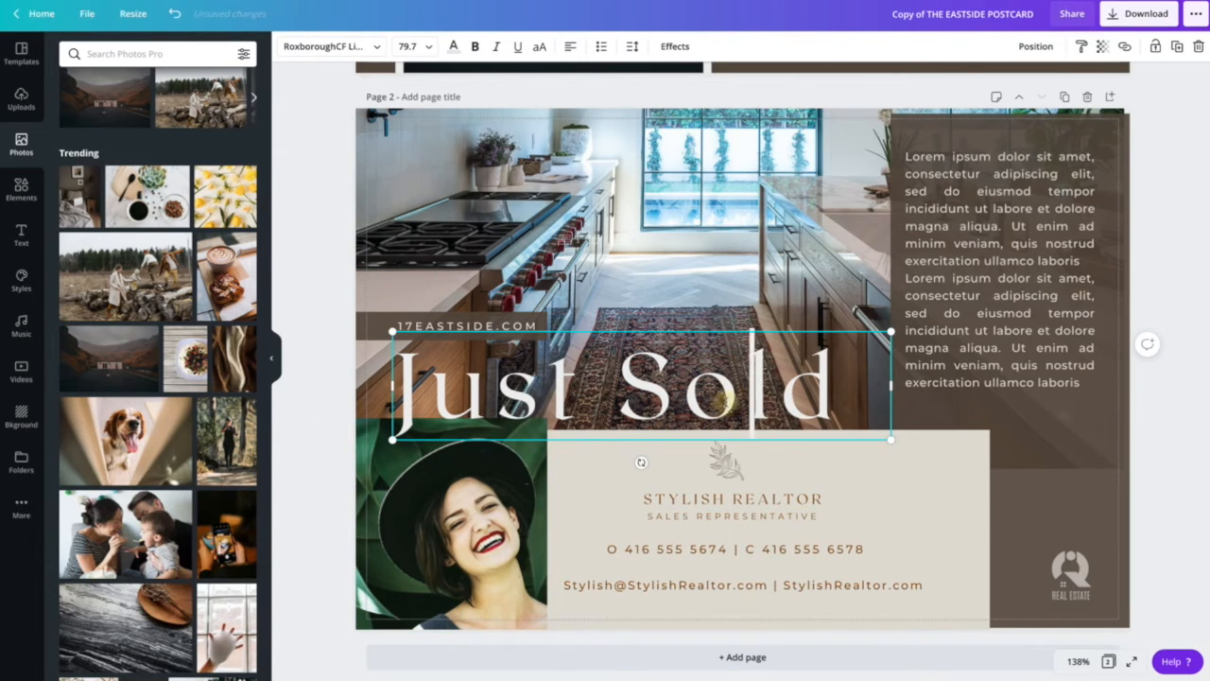
{"action": "key", "text": "ctrl+a"}
{"action": "left_click", "coordinate": [631, 47]}
{"action": "left_click_drag", "start_coordinate": [715, 85], "coordinate": [716, 87]}
{"action": "left_click", "coordinate": [315, 233]}
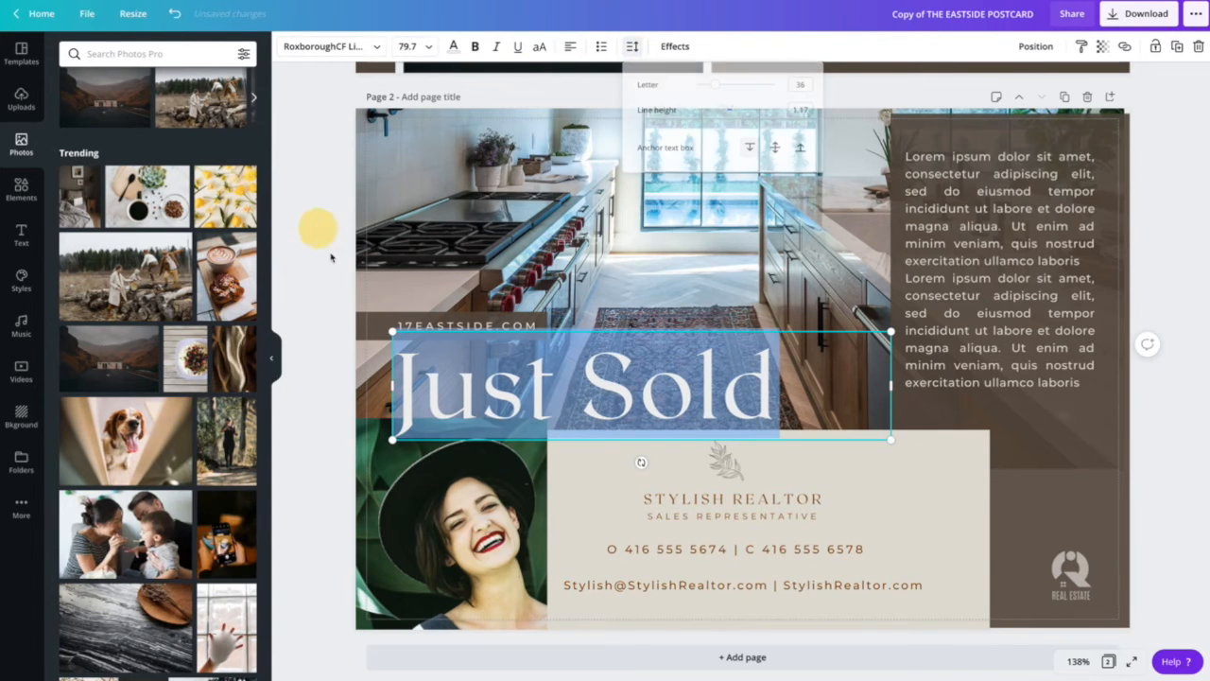
Search the photos for "headshot" and replace the portrait on page 2 with the photo of the woman in glasses
{"action": "left_click", "coordinate": [440, 535]}
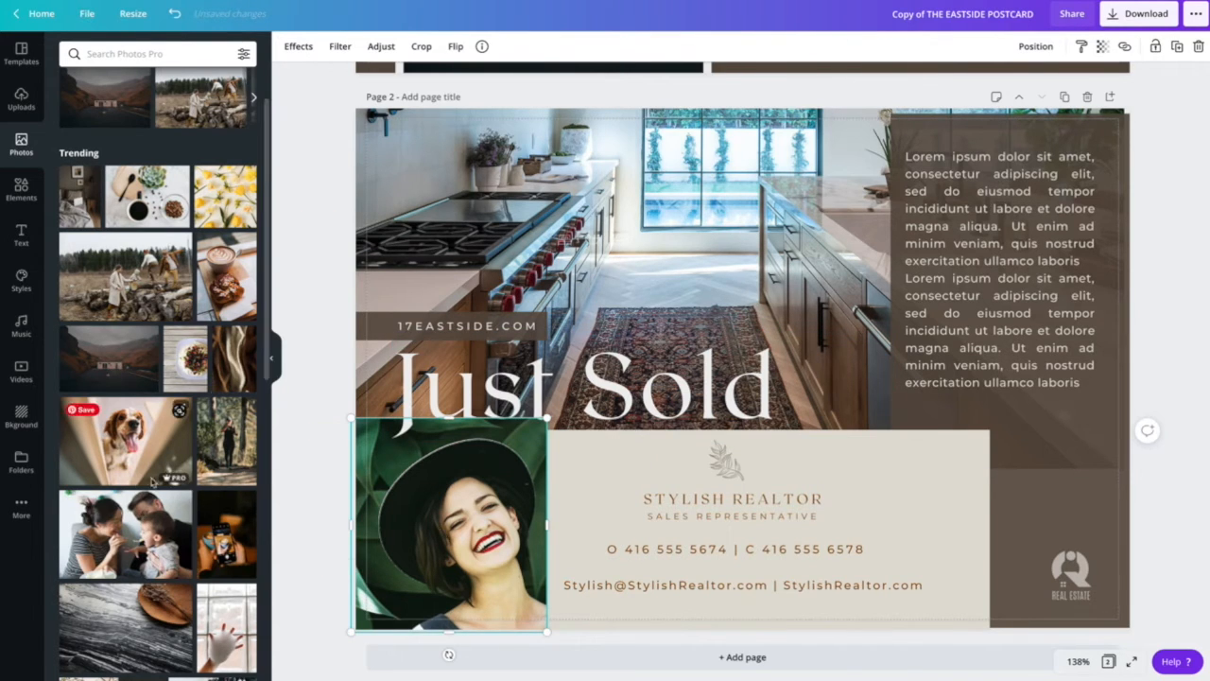
{"action": "left_click", "coordinate": [107, 54]}
{"action": "type", "text": "headshot"}
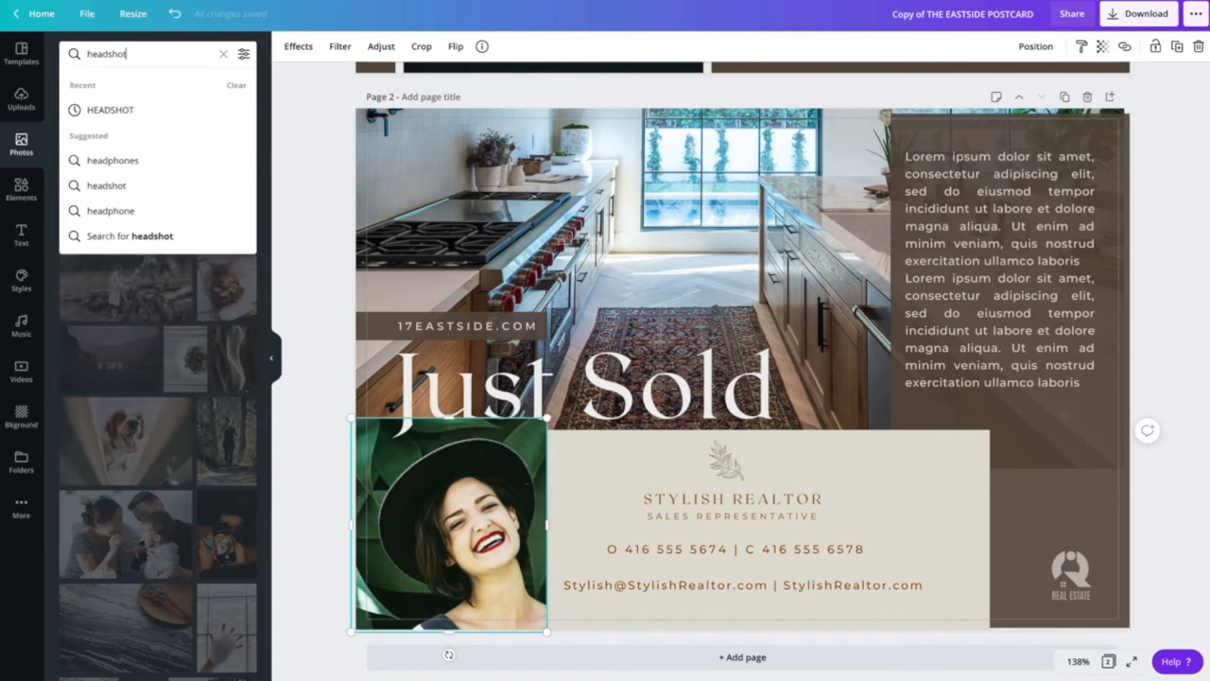
{"action": "key", "text": "Return"}
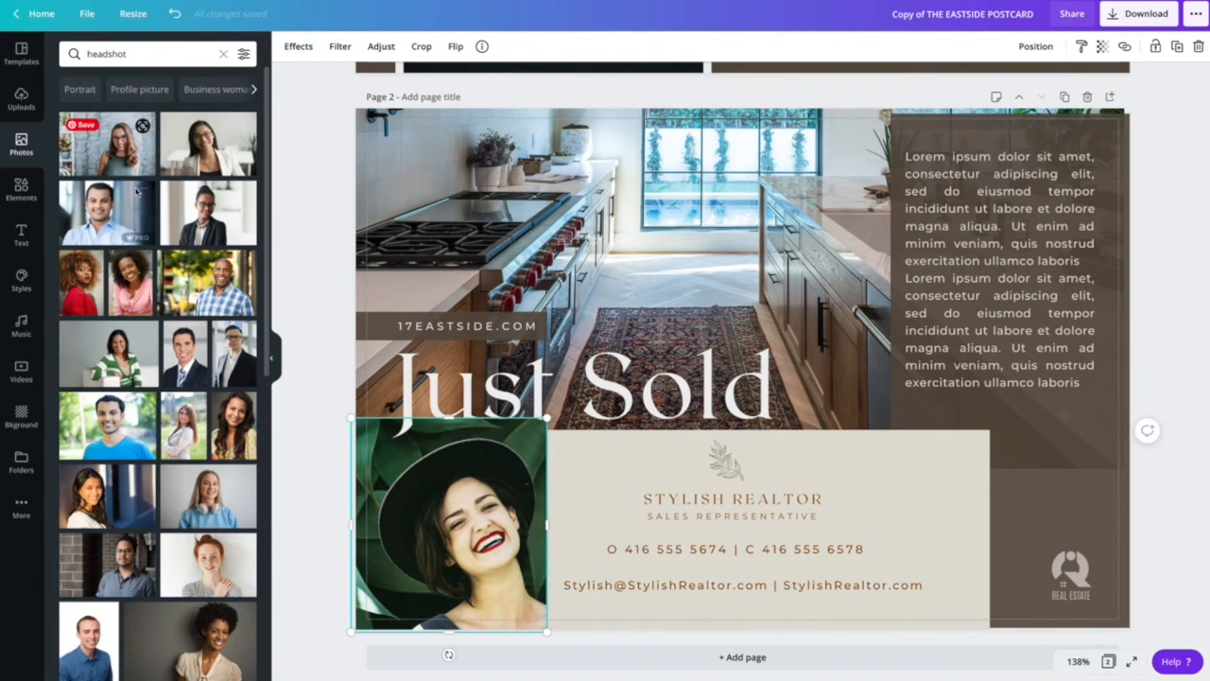
{"action": "left_click_drag", "start_coordinate": [107, 144], "coordinate": [413, 518]}
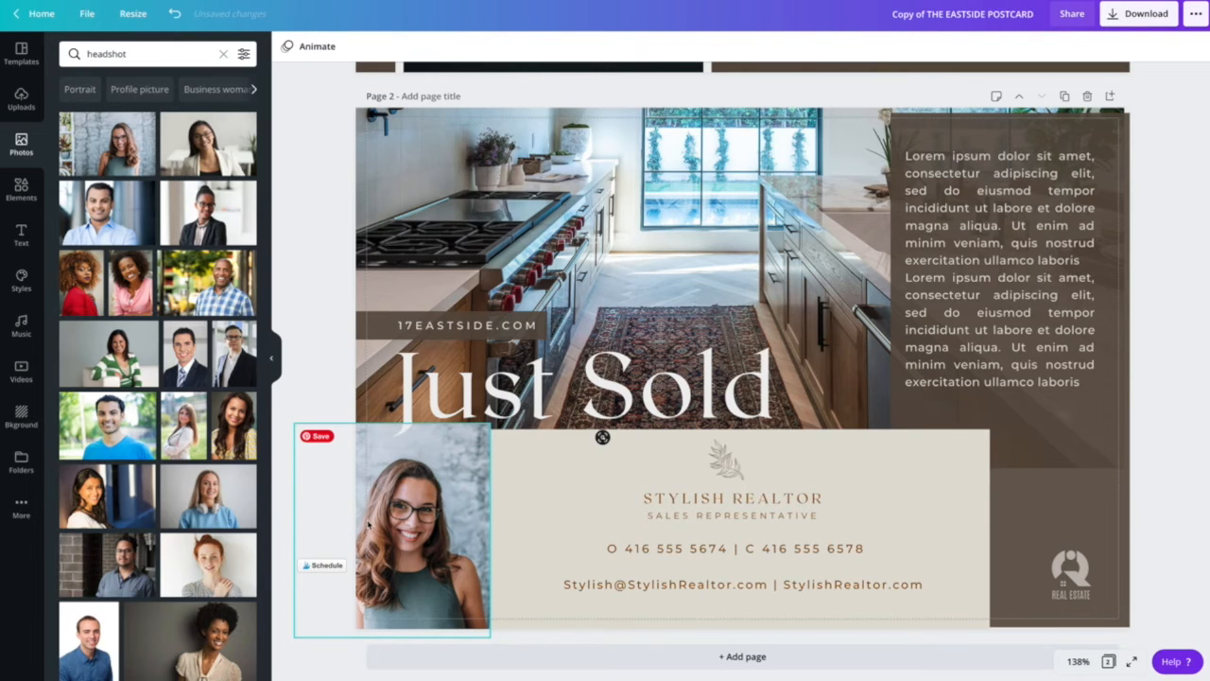
Shift the new portrait rightward so its top lines up with the beige contact panel and it still covers the page corner
{"action": "left_click", "coordinate": [397, 511]}
{"action": "left_click_drag", "start_coordinate": [400, 505], "coordinate": [441, 494]}
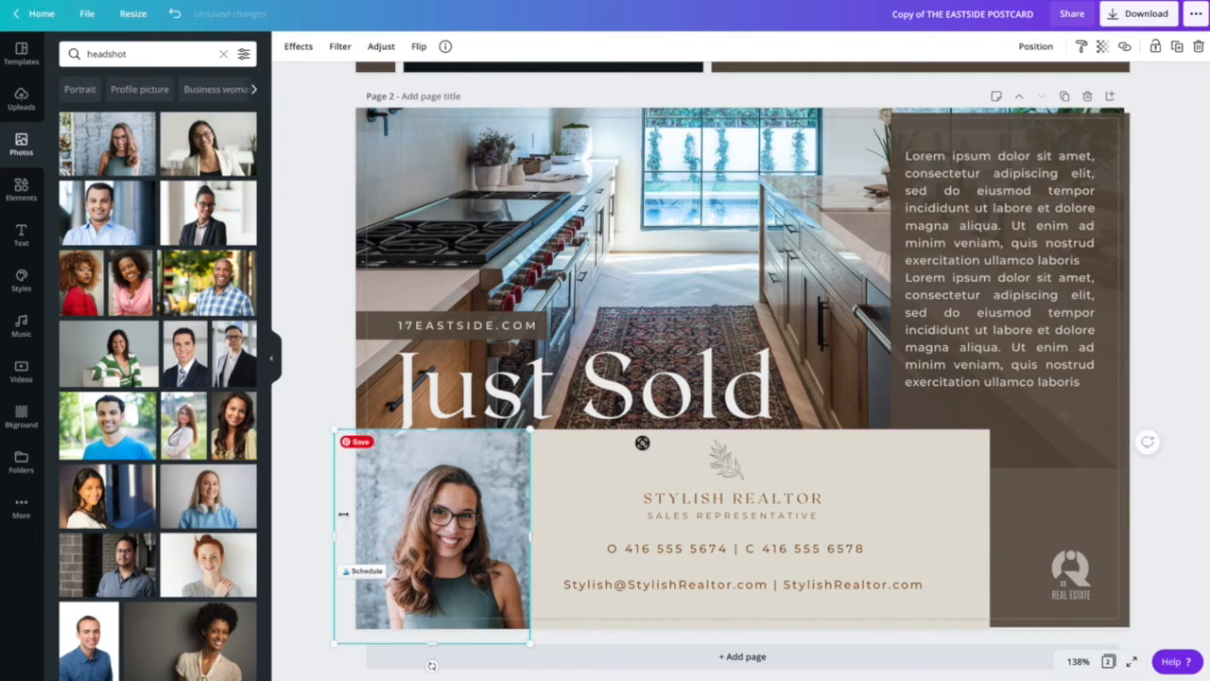
{"action": "left_click", "coordinate": [292, 513]}
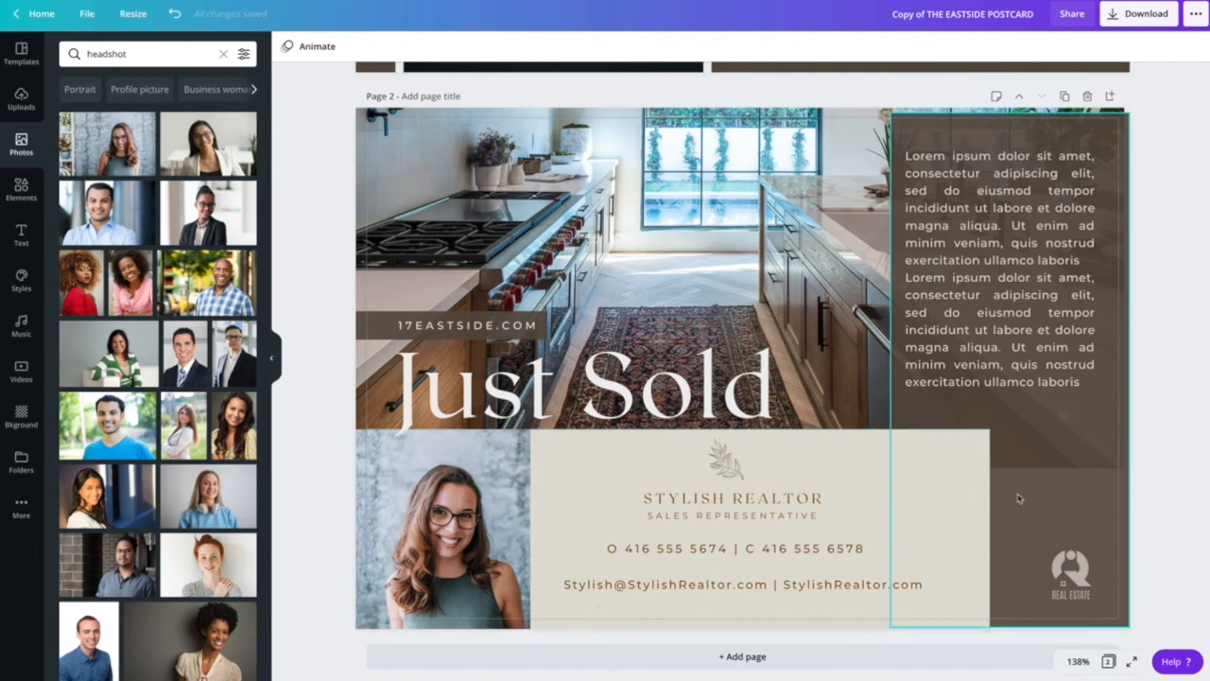
Extend the brown rectangle behind the Lorem ipsum paragraph up to the top edge of page 2
{"action": "scroll", "coordinate": [1111, 243], "scroll_direction": "up", "scroll_amount": 2}
{"action": "left_click", "coordinate": [1026, 199]}
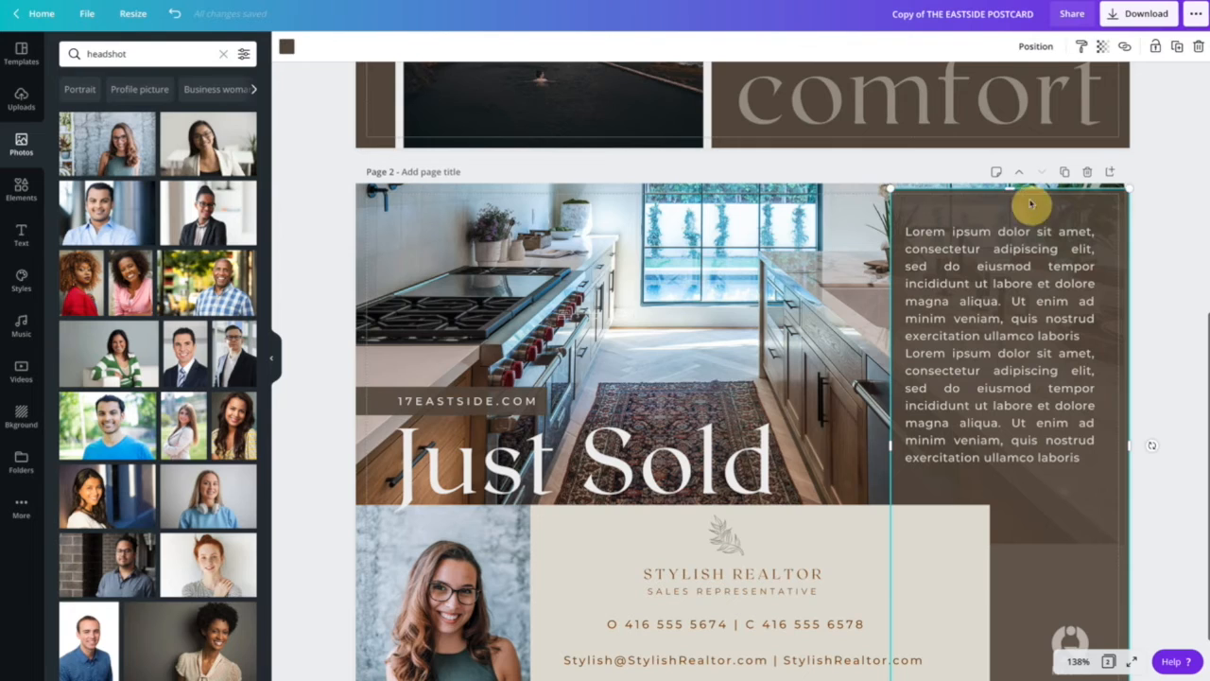
{"action": "left_click_drag", "start_coordinate": [1007, 191], "coordinate": [1006, 184]}
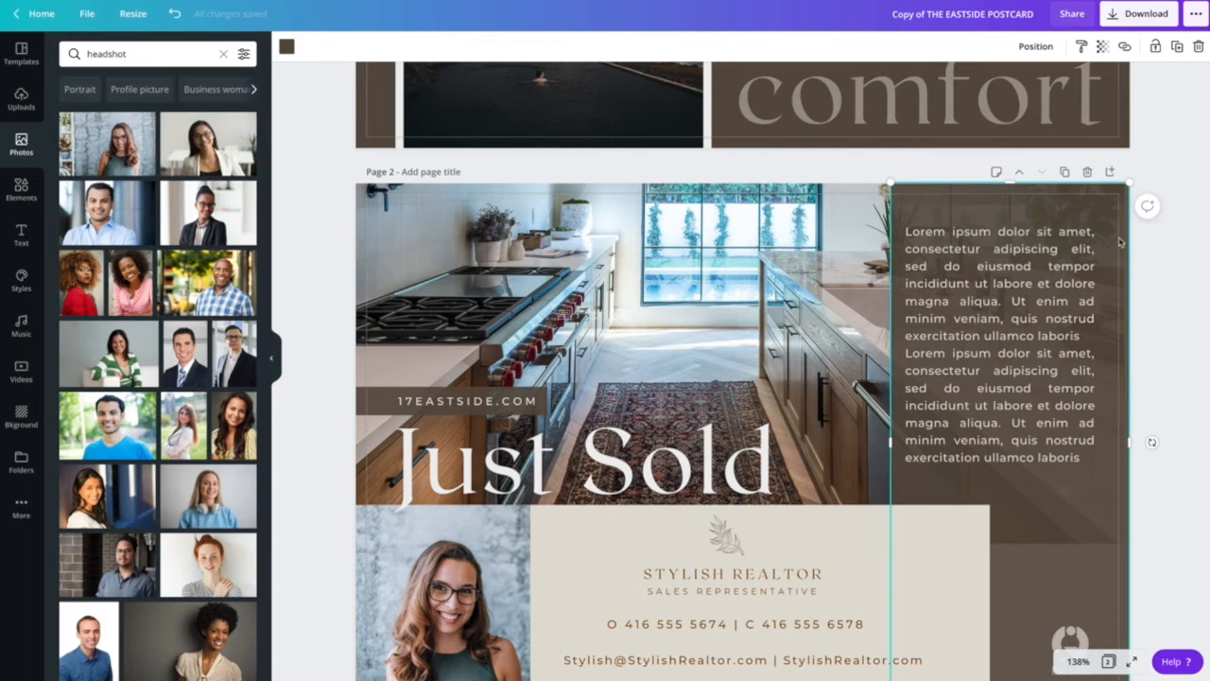
Widen the Lorem ipsum text box on page 2 slightly, to a width of about 2.3
{"action": "left_click", "coordinate": [1063, 270]}
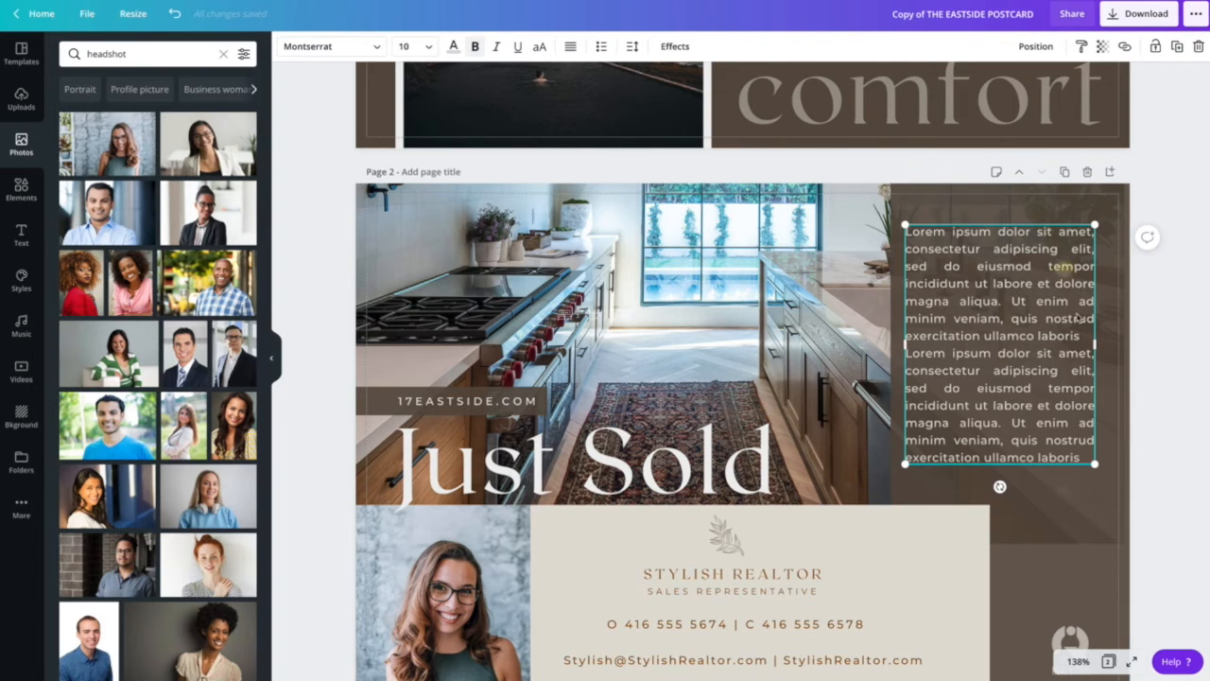
{"action": "left_click_drag", "start_coordinate": [1097, 349], "coordinate": [1099, 349]}
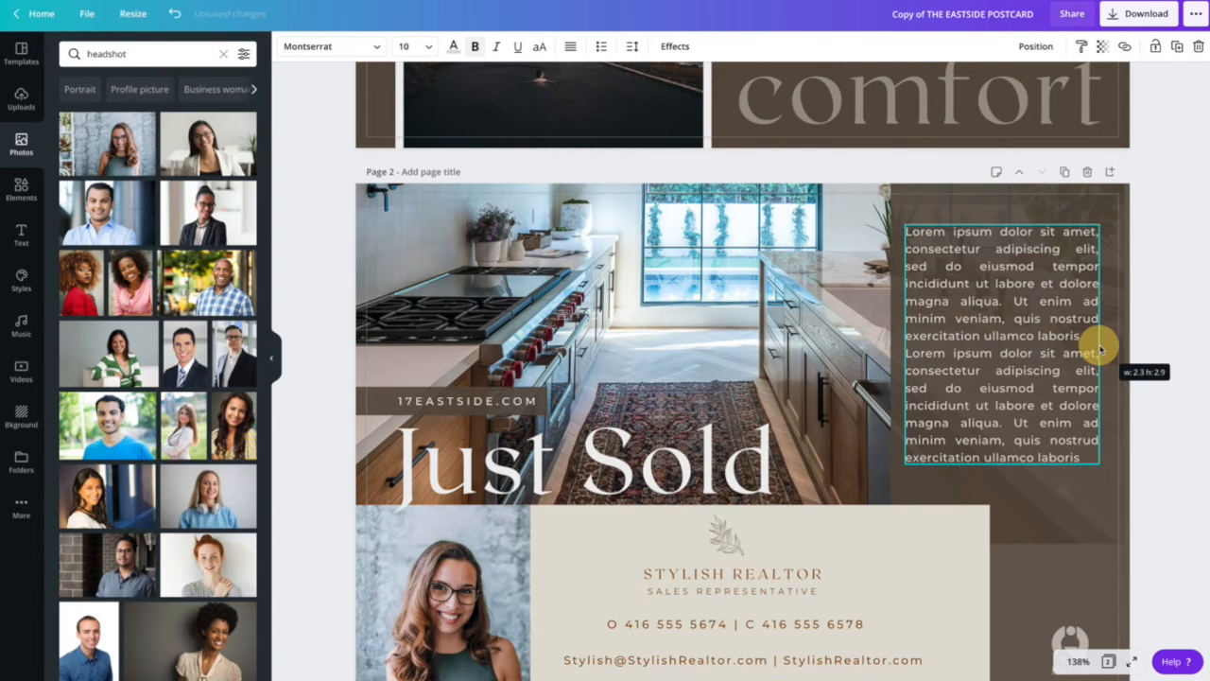
{"action": "scroll", "coordinate": [1099, 349], "scroll_direction": "up", "scroll_amount": 1}
{"action": "scroll", "coordinate": [1099, 349], "scroll_direction": "down", "scroll_amount": 1}
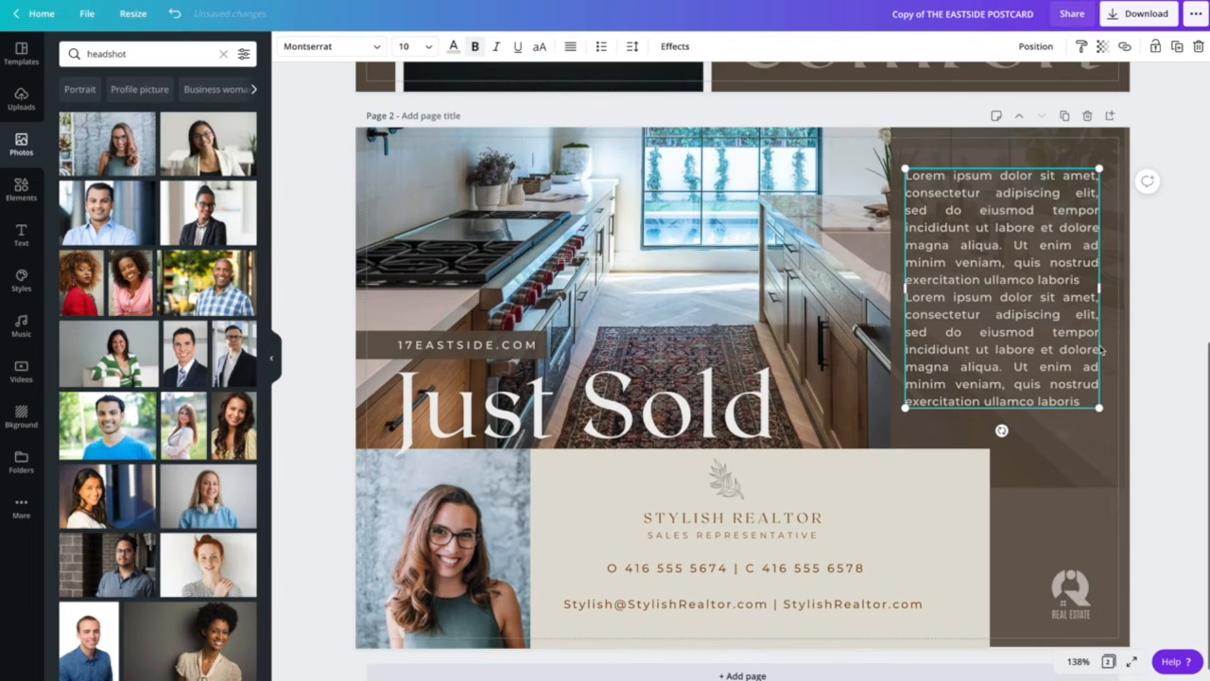
{"action": "scroll", "coordinate": [960, 372], "scroll_direction": "down", "scroll_amount": 1}
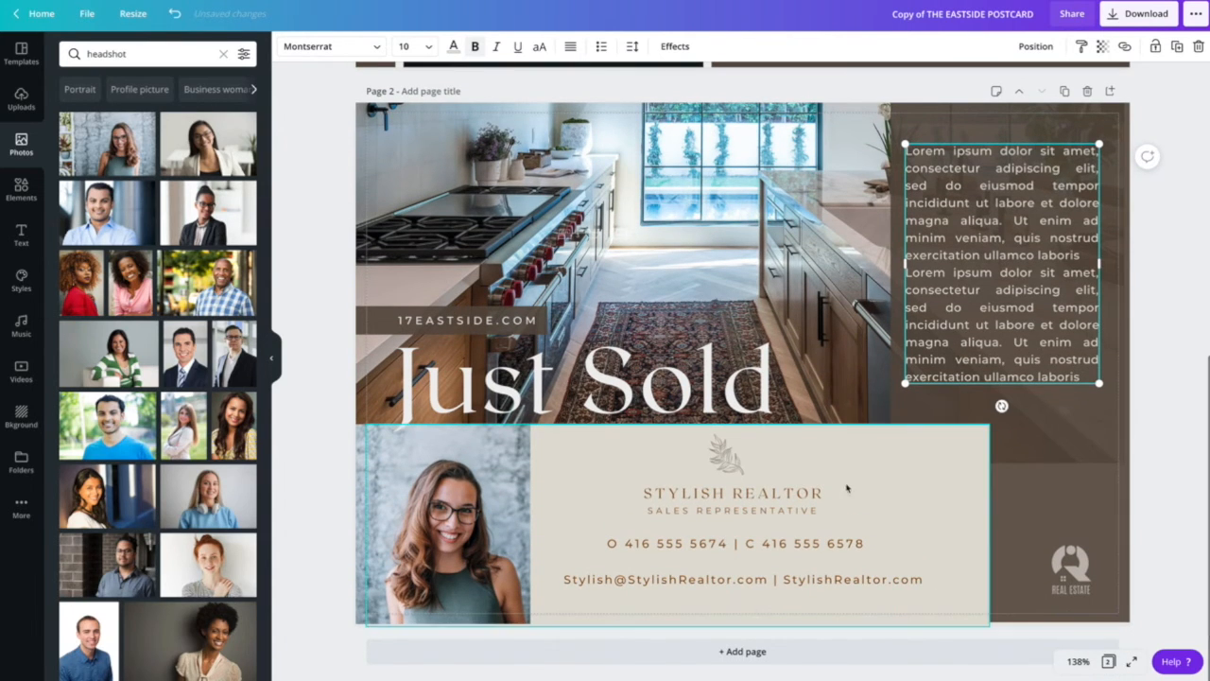
Set the letter spacing of the e-mail and website line in the contact panel to 190
{"action": "left_click", "coordinate": [735, 453]}
{"action": "left_click", "coordinate": [637, 579]}
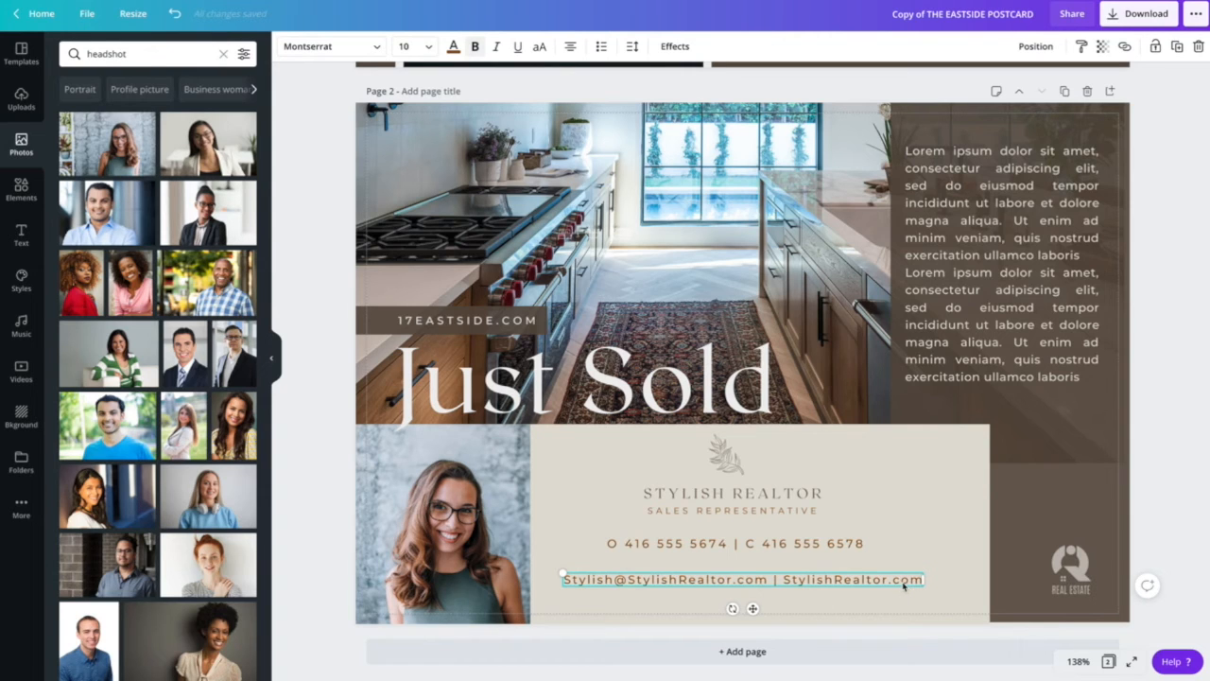
{"action": "left_click", "coordinate": [632, 46]}
{"action": "left_click_drag", "start_coordinate": [724, 85], "coordinate": [726, 84]}
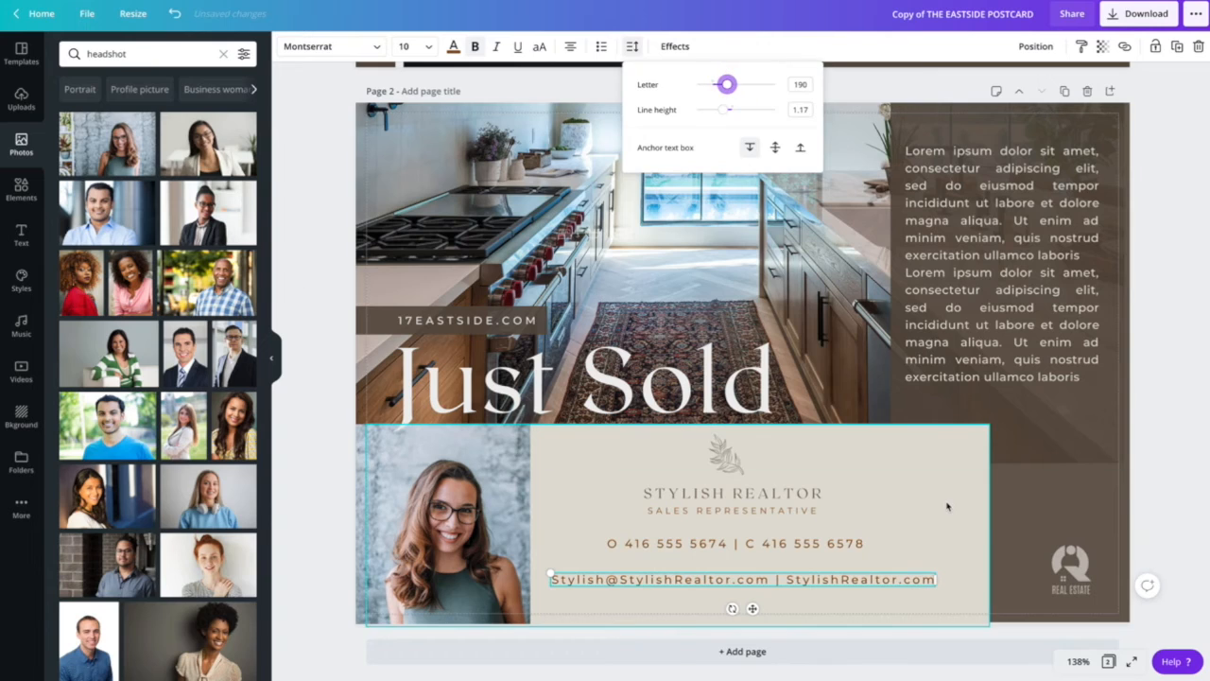
{"action": "left_click", "coordinate": [946, 506]}
Widen the real estate logo's image area on both sides in the lower corner of page 2
{"action": "left_click", "coordinate": [1061, 577]}
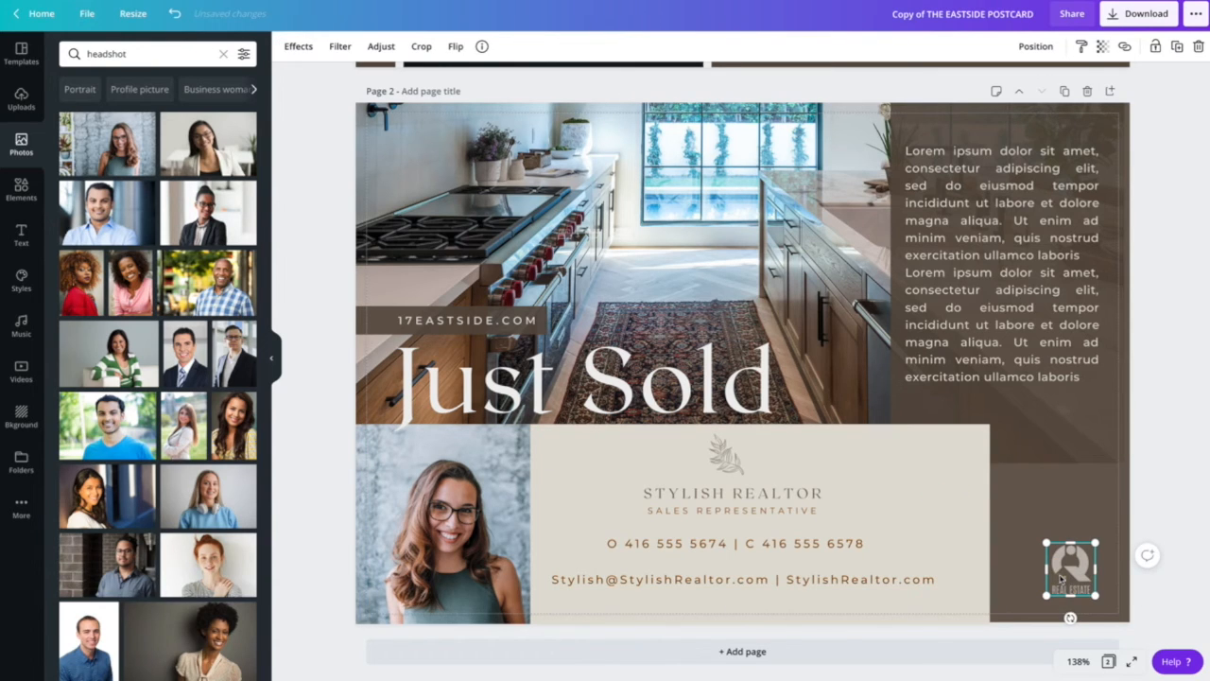
{"action": "left_click_drag", "start_coordinate": [1048, 571], "coordinate": [1011, 573]}
{"action": "left_click_drag", "start_coordinate": [1094, 570], "coordinate": [1102, 570]}
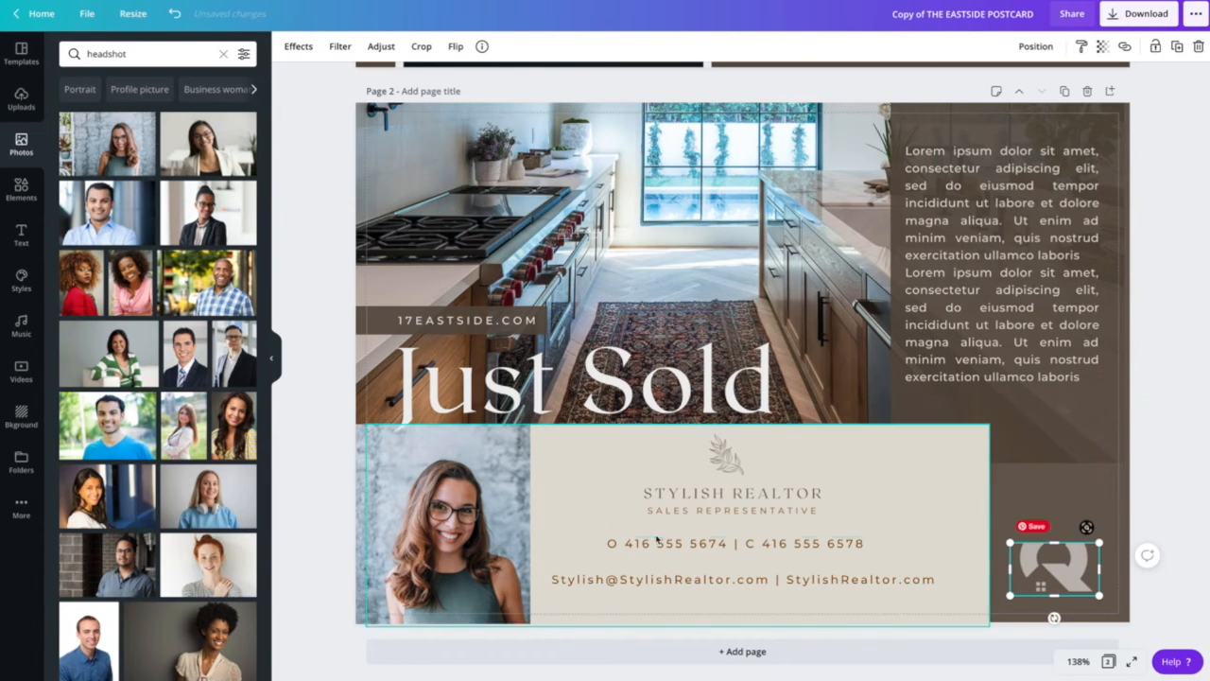
Replace the logo image with the headshot photo of the woman in glasses
{"action": "left_click_drag", "start_coordinate": [107, 144], "coordinate": [1054, 567]}
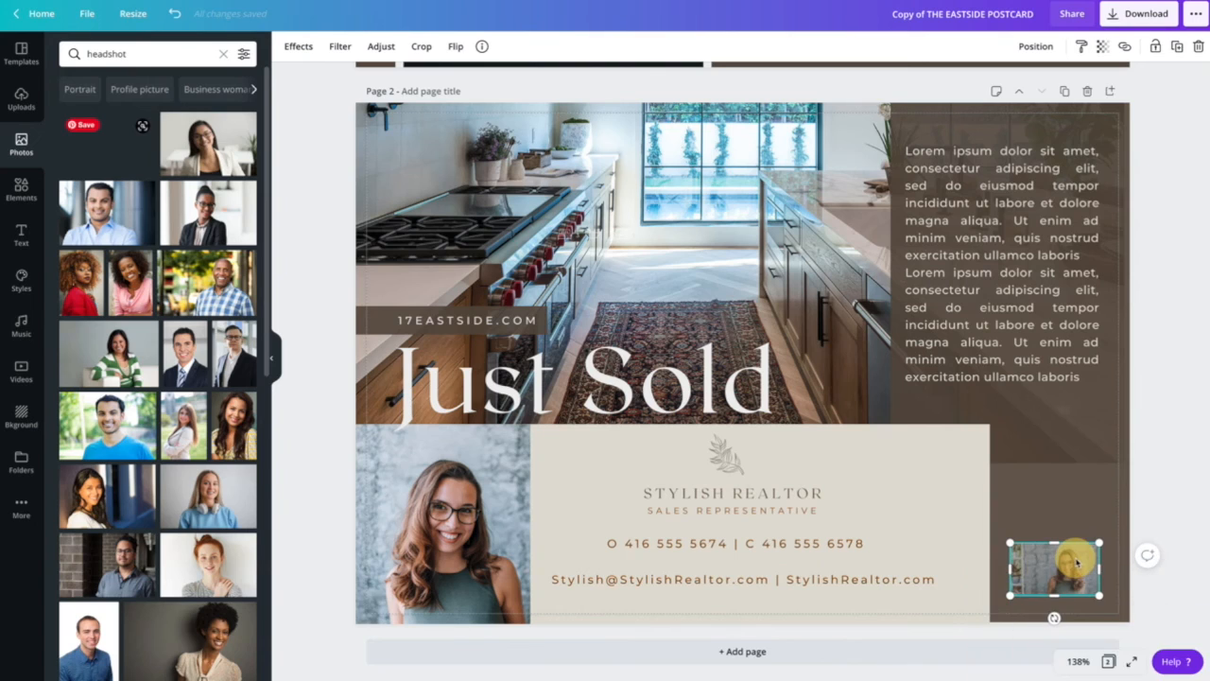
{"action": "left_click", "coordinate": [1090, 515]}
{"action": "left_click", "coordinate": [1050, 568]}
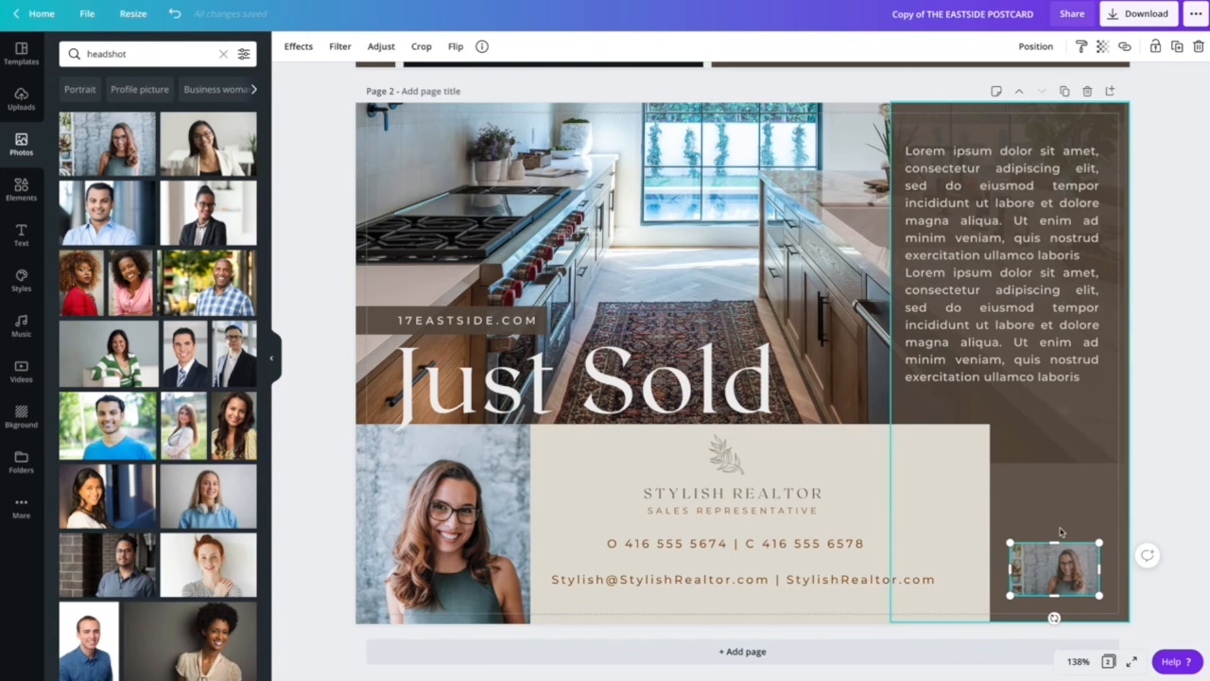
Set the transparency of the small headshot in the logo's place to 68
{"action": "scroll", "coordinate": [1066, 395], "scroll_direction": "up", "scroll_amount": 1}
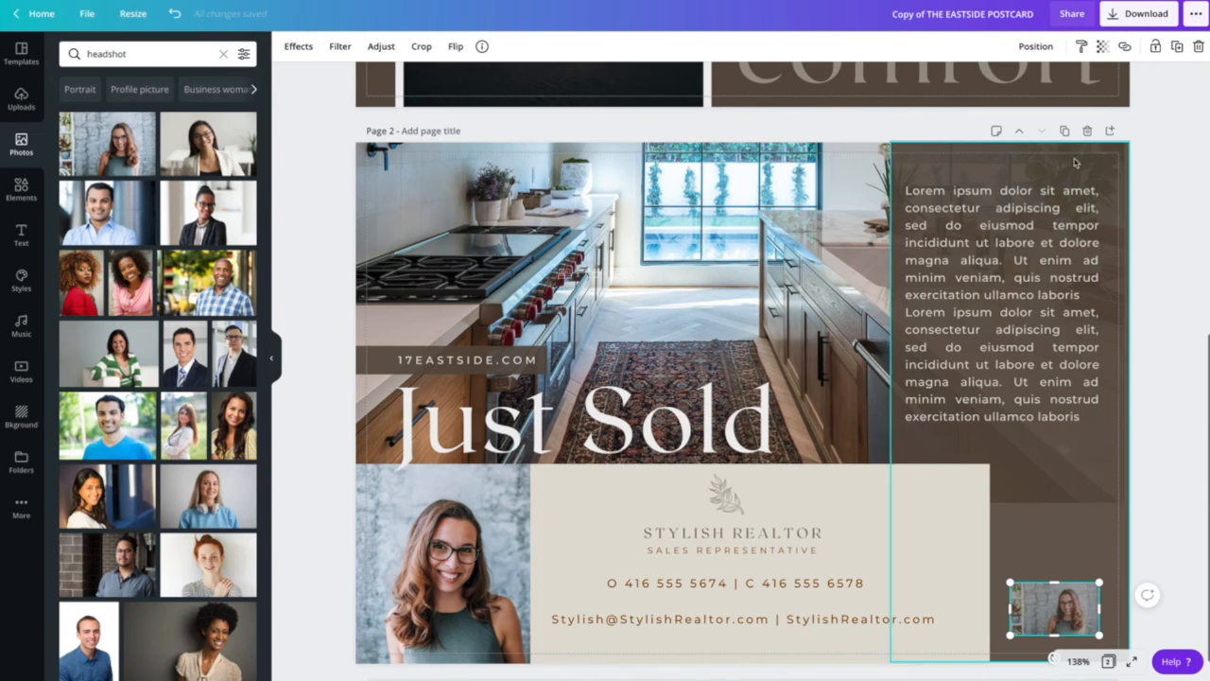
{"action": "left_click", "coordinate": [1101, 45]}
{"action": "mouse_move", "coordinate": [1031, 79]}
{"action": "left_mouse_down"}
{"action": "mouse_move", "coordinate": [1055, 80]}
{"action": "mouse_move", "coordinate": [1042, 80]}
{"action": "left_mouse_up"}
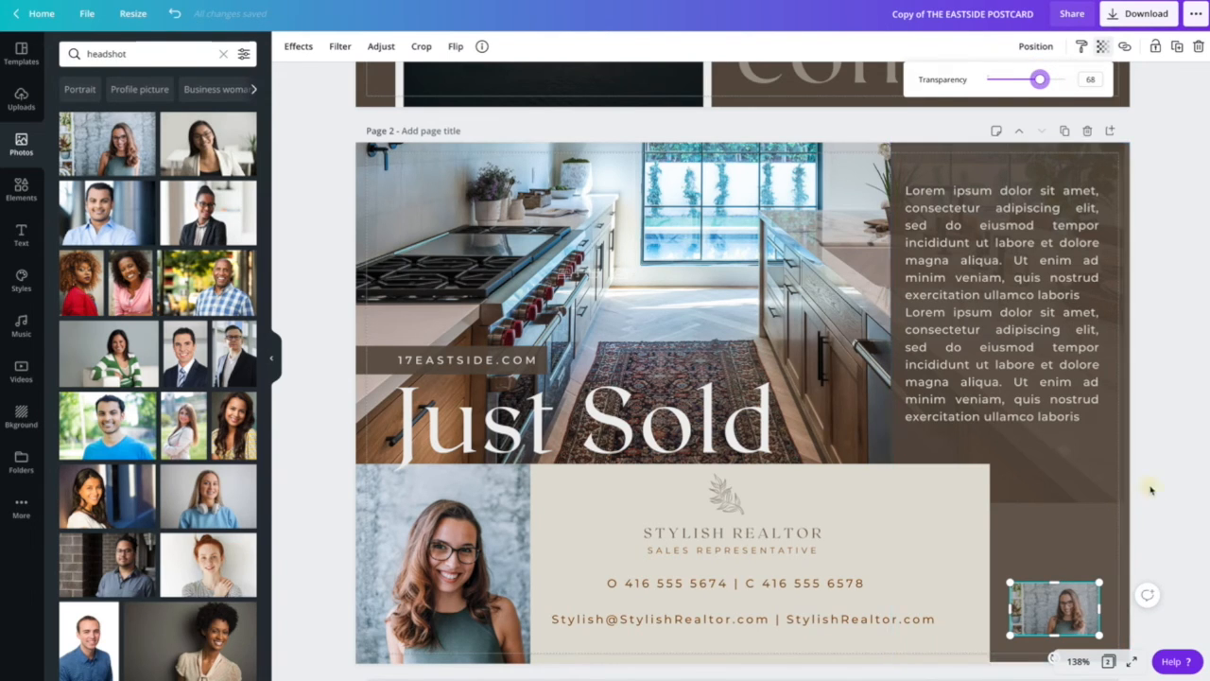
{"action": "scroll", "coordinate": [1150, 490], "scroll_direction": "down", "scroll_amount": 1}
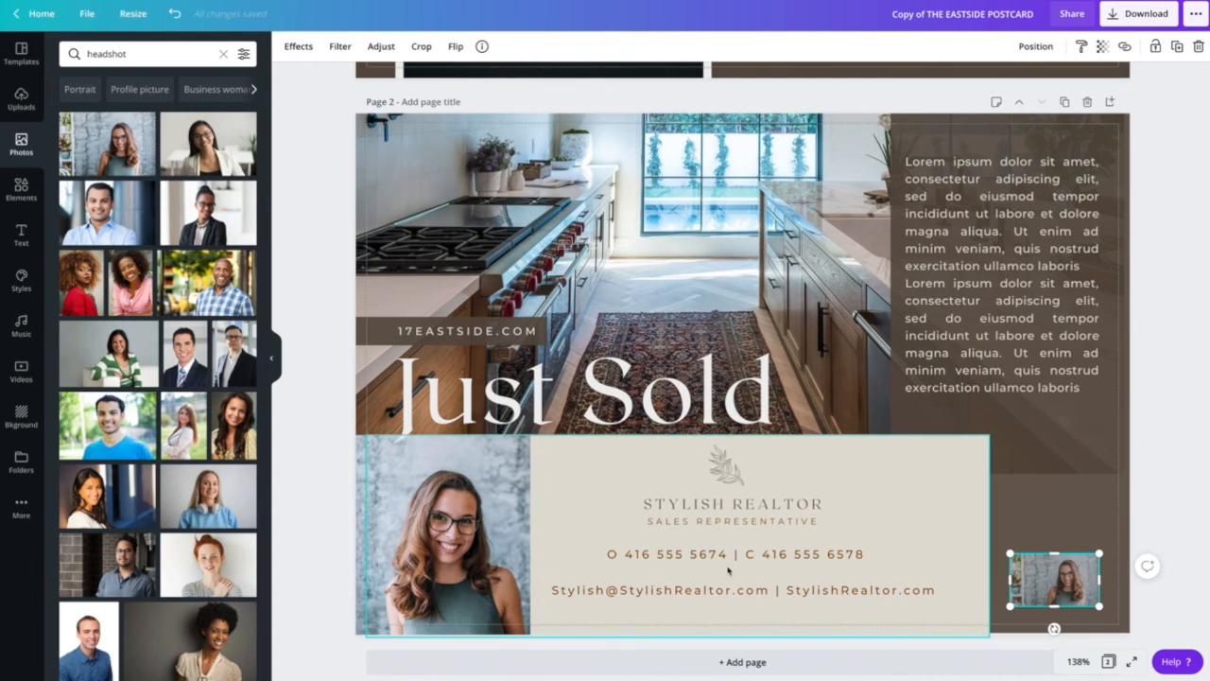
Download all pages of the postcard as PDF Print with crop marks and bleed
{"action": "left_click", "coordinate": [304, 431]}
{"action": "scroll", "coordinate": [304, 432], "scroll_direction": "up", "scroll_amount": 3}
{"action": "scroll", "coordinate": [735, 367], "scroll_direction": "down", "scroll_amount": 2}
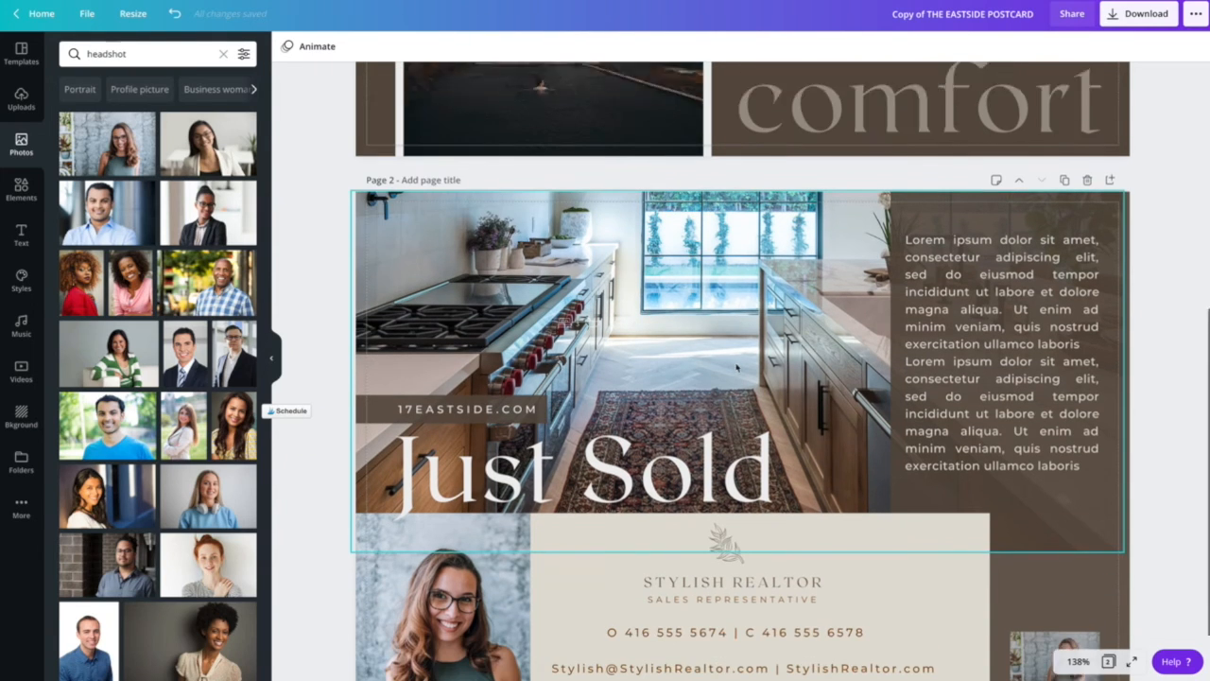
{"action": "left_click", "coordinate": [1116, 19]}
{"action": "left_click", "coordinate": [1092, 100]}
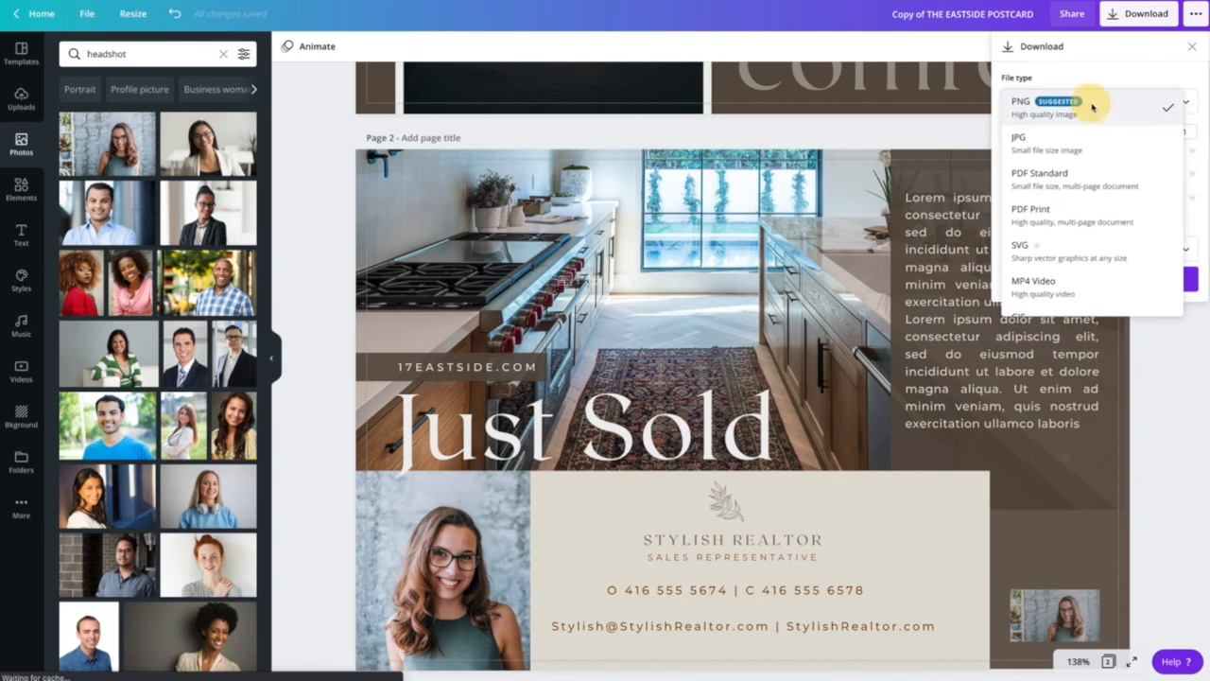
{"action": "left_click", "coordinate": [1063, 215]}
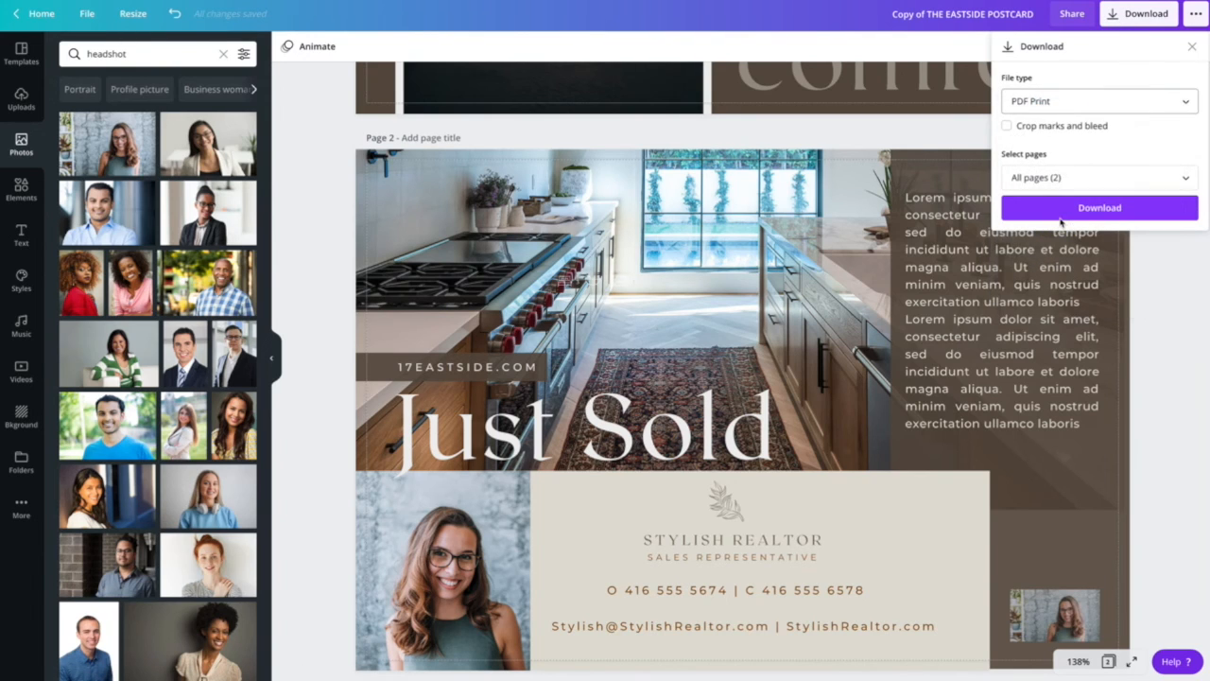
{"action": "left_click", "coordinate": [1007, 126]}
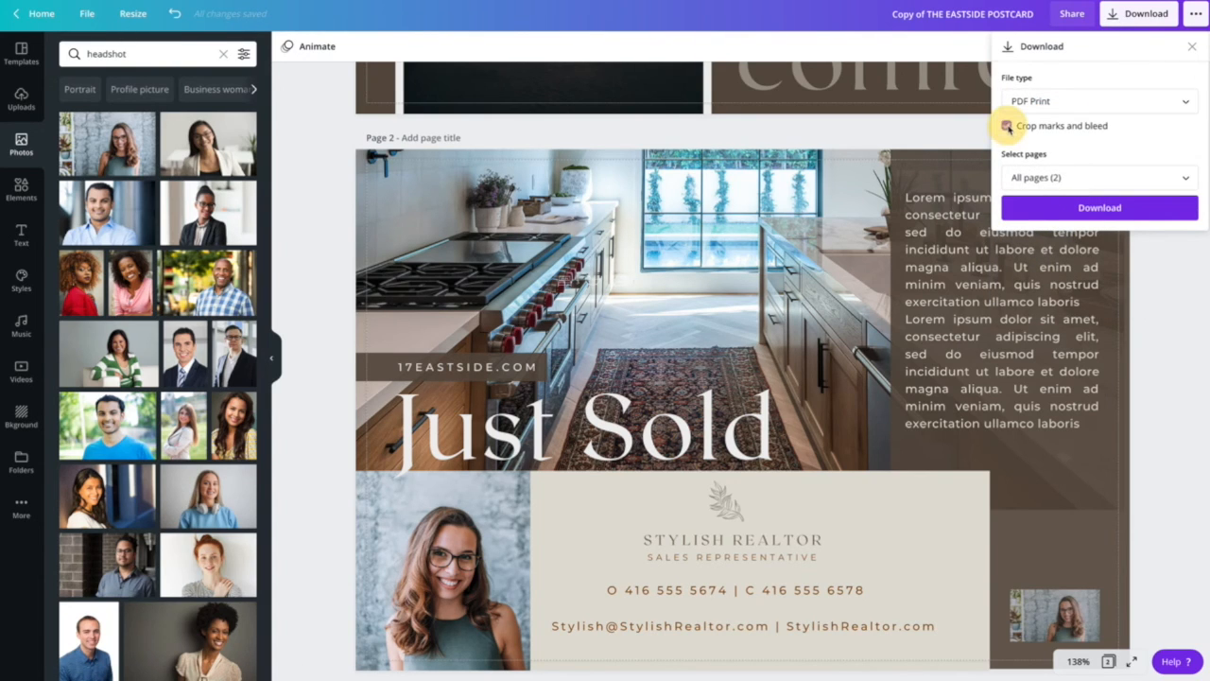
{"action": "left_click", "coordinate": [1087, 209]}
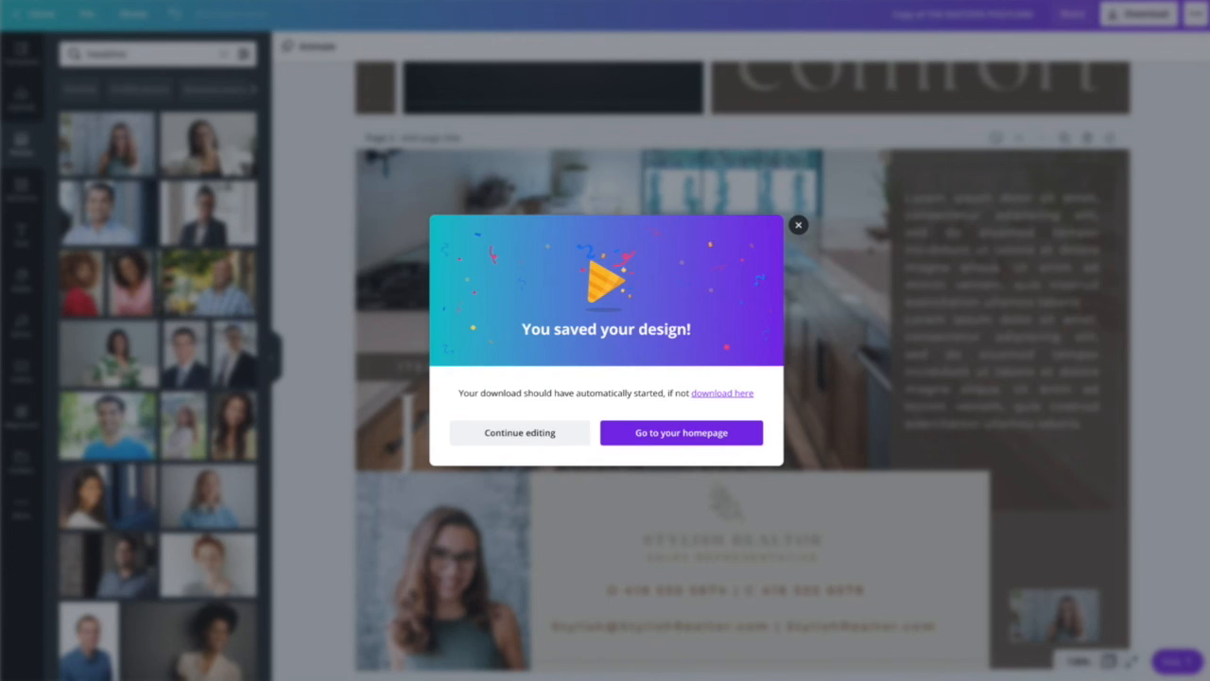